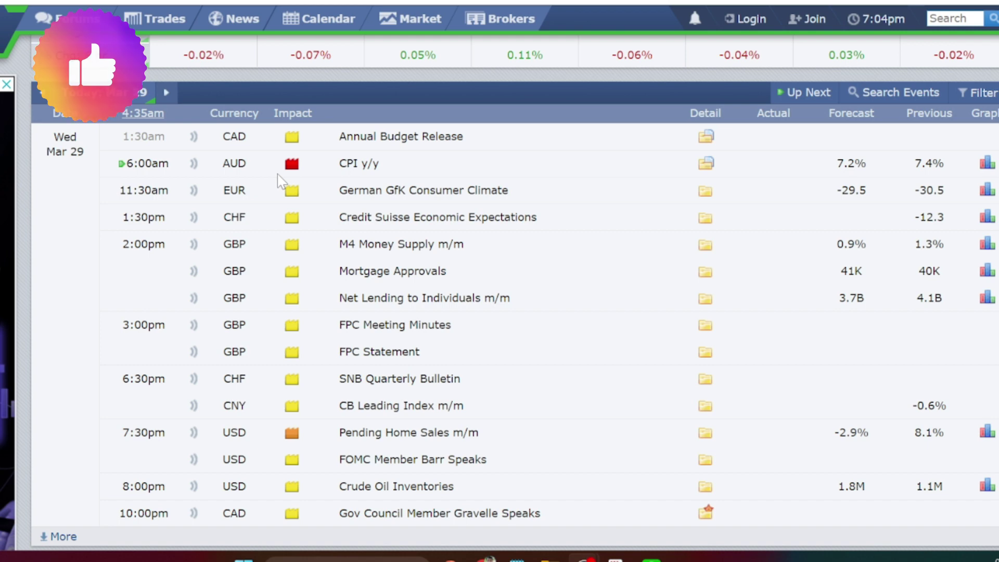
pyautogui.scroll(-2, 277, 174)
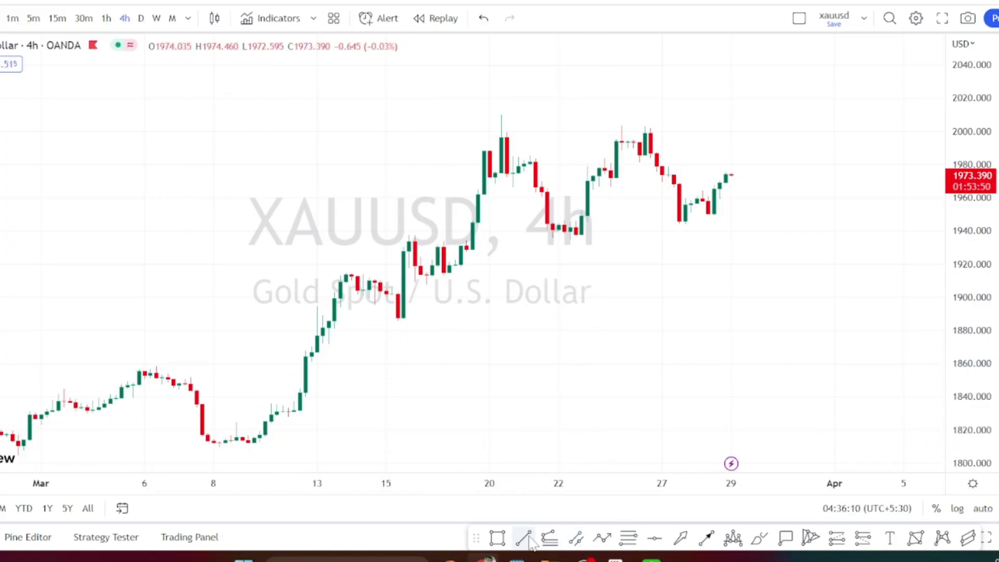
# - Trace the price swings with a path from the 9 March low through each high and low to the 27 March low
pyautogui.click(602, 537)
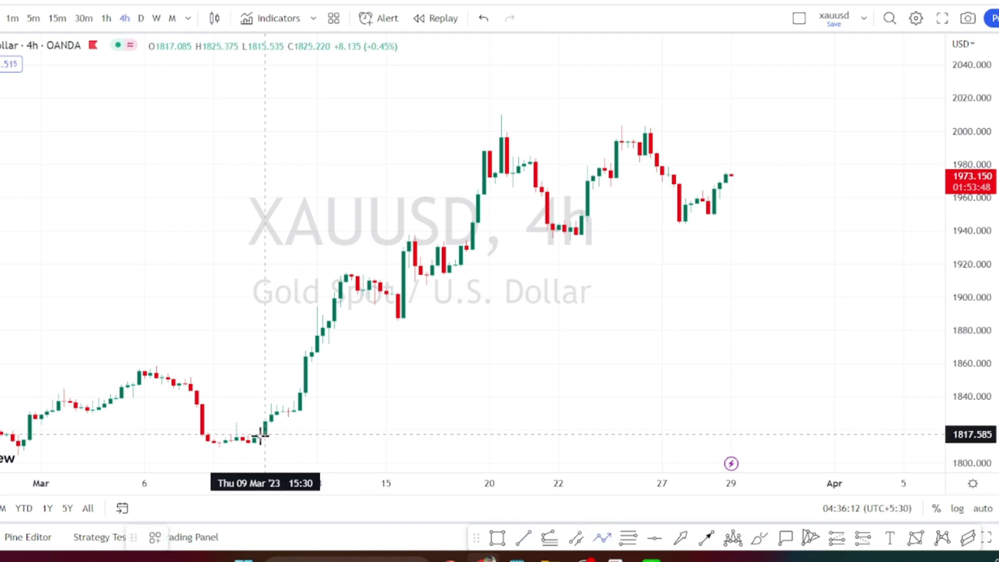
pyautogui.click(253, 441)
pyautogui.click(351, 272)
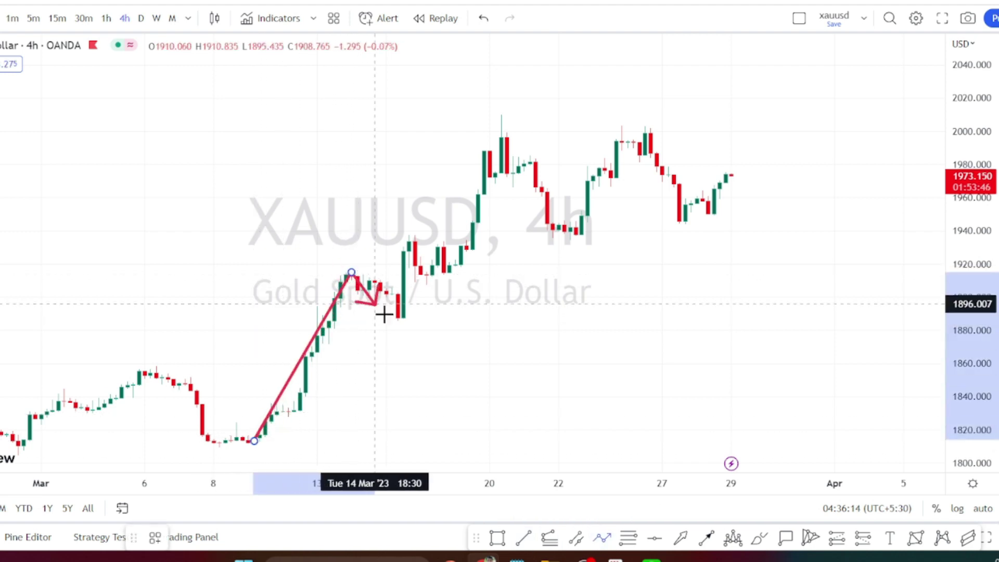
pyautogui.click(397, 319)
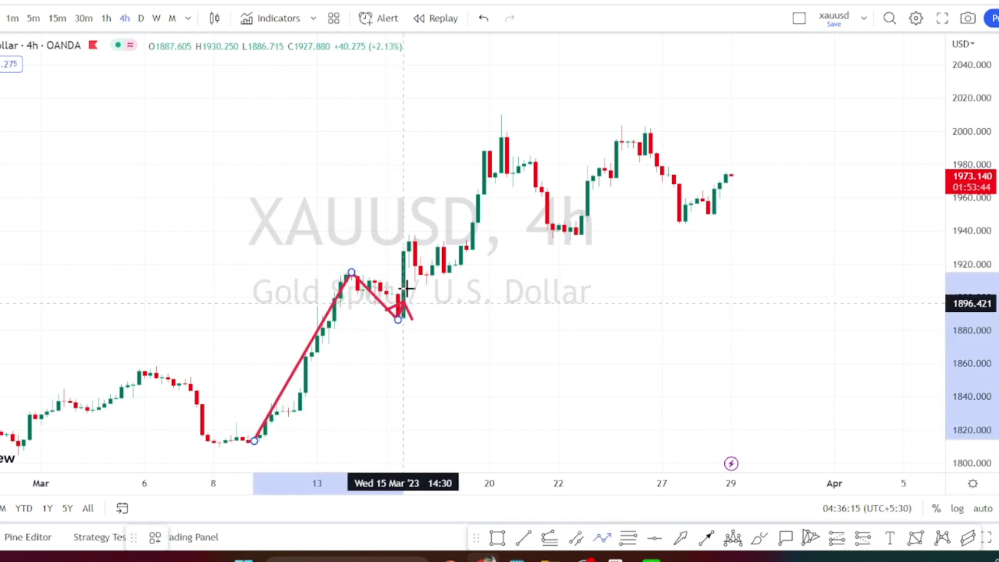
pyautogui.click(421, 235)
pyautogui.click(460, 272)
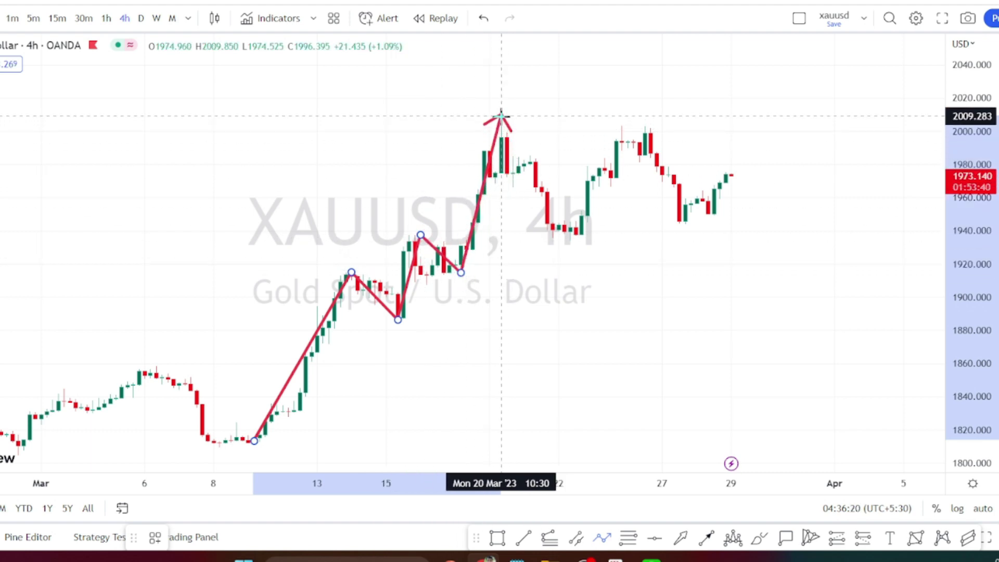
pyautogui.click(501, 115)
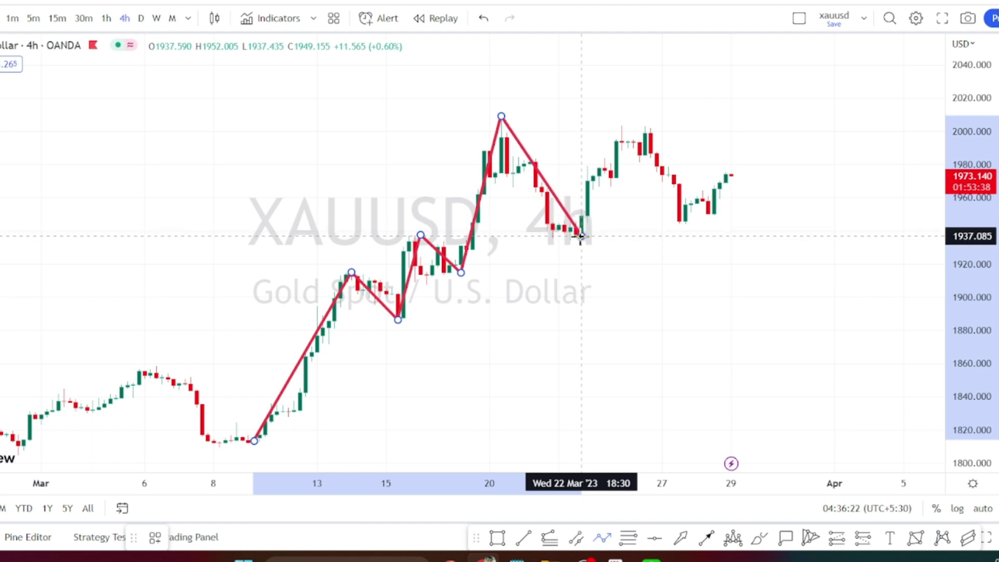
pyautogui.click(581, 236)
pyautogui.click(645, 128)
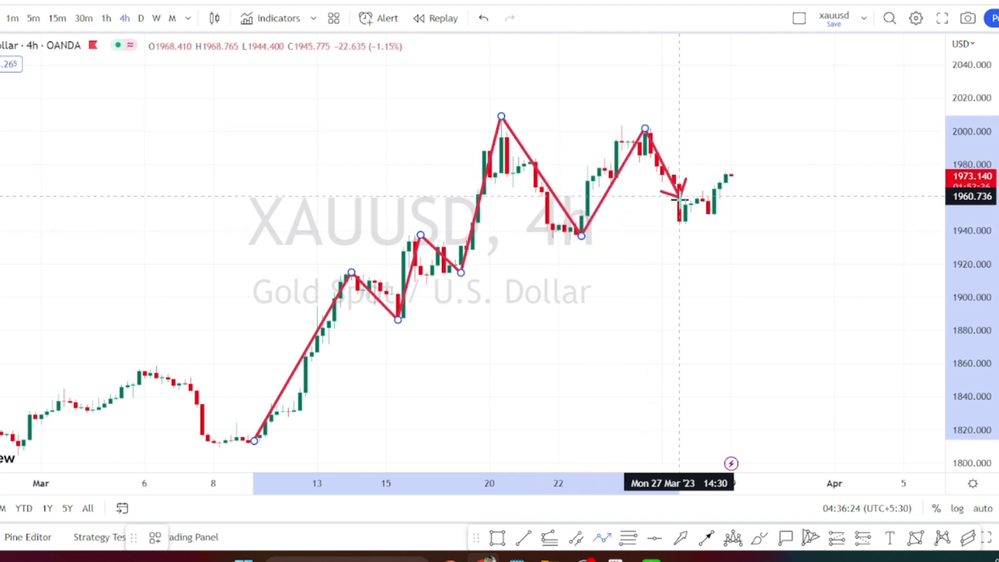
pyautogui.click(687, 208)
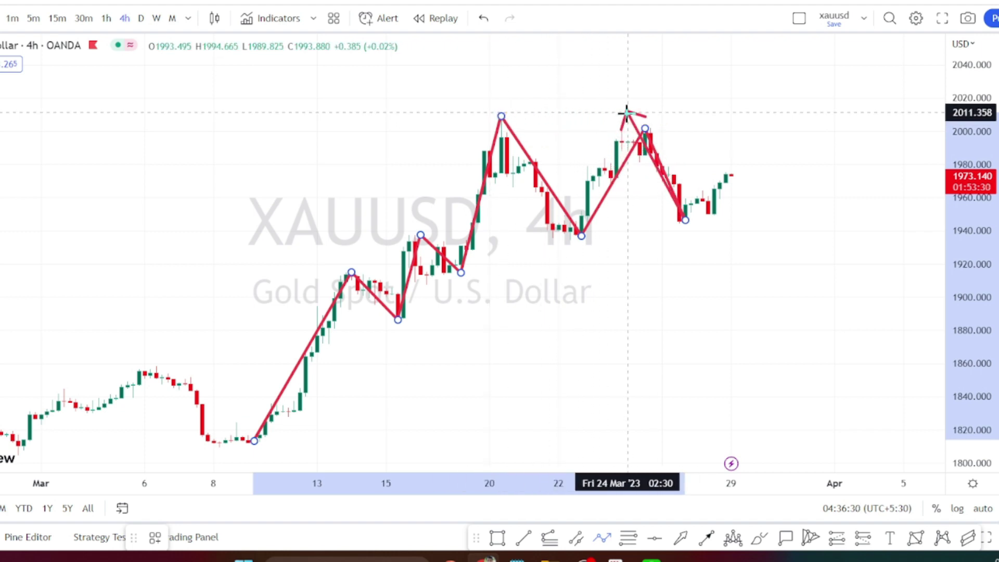
# - Draw a rising trend line from the 15 March low at about 1886.463 along the 22 March low, extending past the latest candle
pyautogui.hotkey('alt', 't')
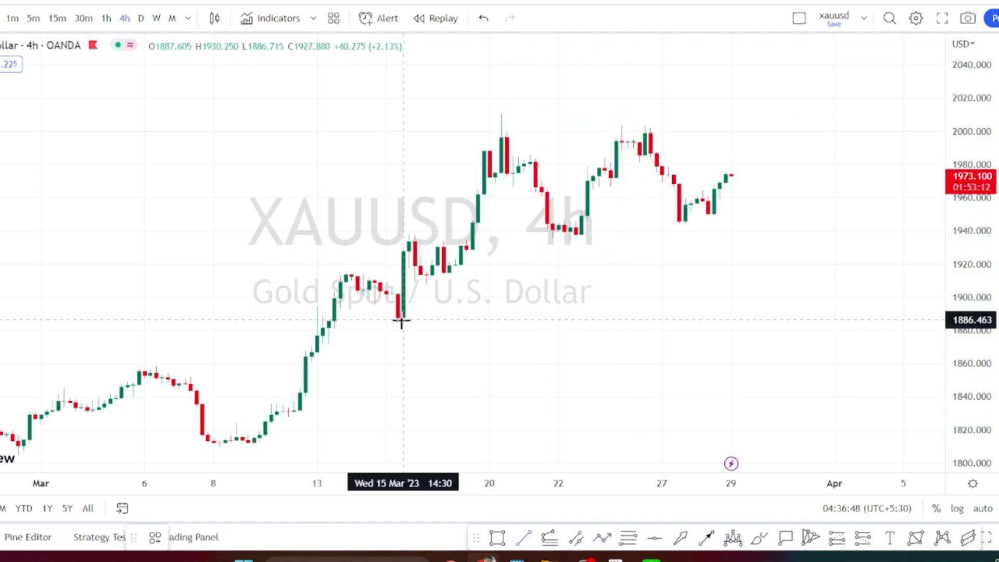
pyautogui.click(403, 319)
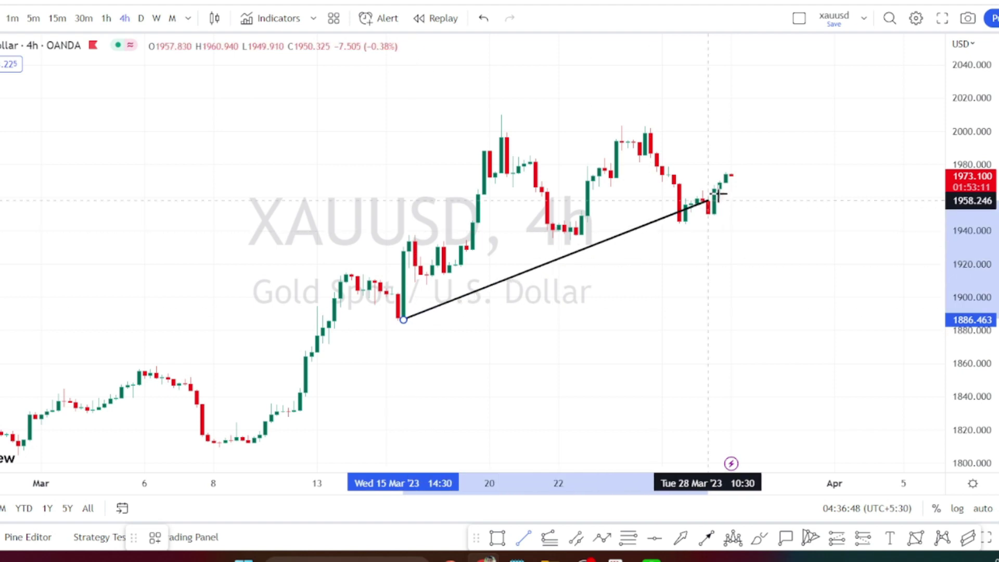
pyautogui.click(766, 150)
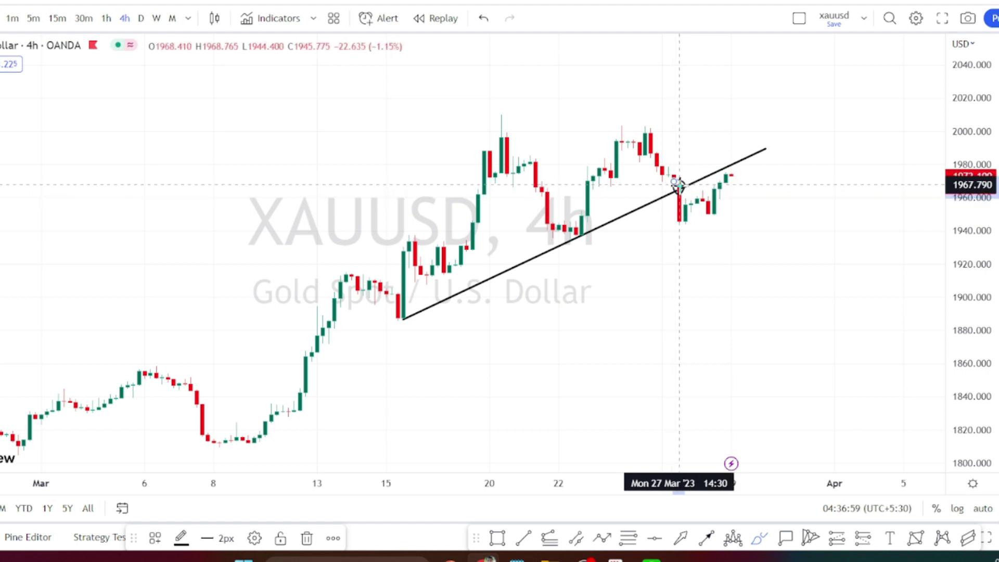
pyautogui.moveTo(676, 183); pyautogui.dragTo(678, 186)
pyautogui.moveTo(678, 225)
pyautogui.mouseDown()
pyautogui.moveTo(702, 194)
pyautogui.moveTo(714, 213)
pyautogui.moveTo(732, 159)
pyautogui.mouseUp()
pyautogui.hotkey('ctrl', 'z')
pyautogui.hotkey('ctrl', 'z')
# - Draw a path from the last late-March high through the 27 and 28 March lows up to about 1999 above the trend line
pyautogui.click(645, 128)
pyautogui.click(679, 220)
pyautogui.click(696, 192)
pyautogui.click(714, 213)
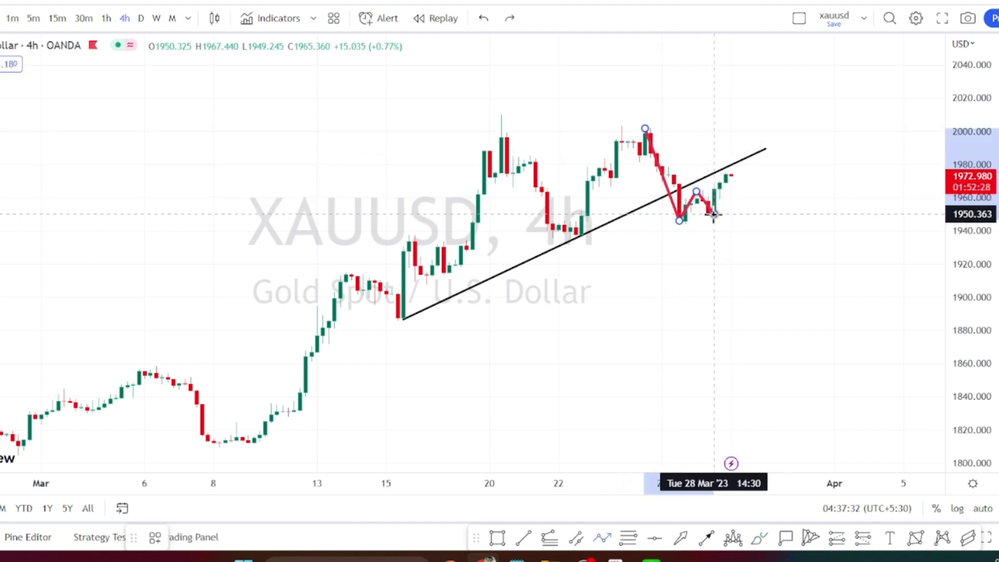
pyautogui.click(731, 132)
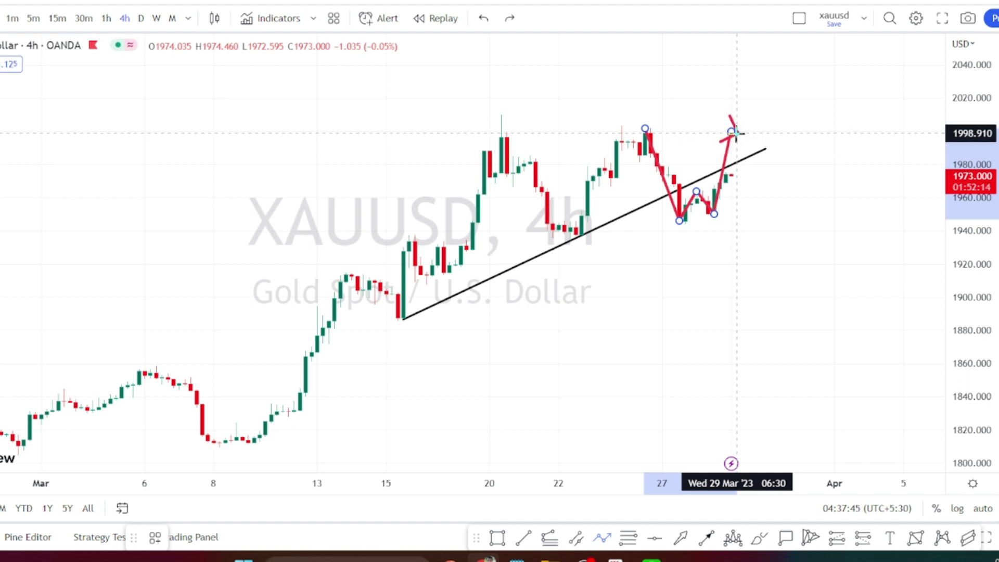
pyautogui.doubleClick(733, 133)
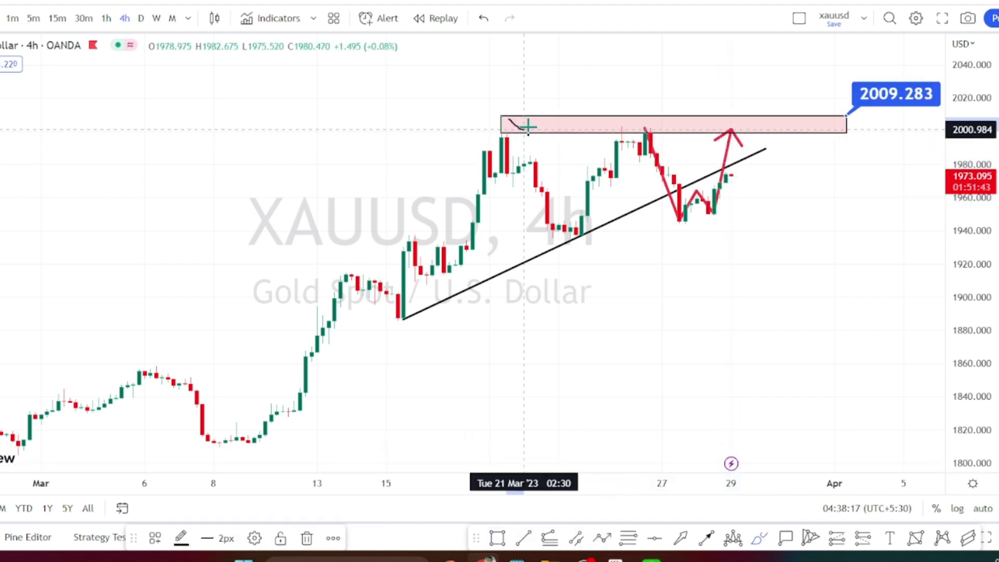
# - Mark up the red resistance zone below 2009.283 with freehand brush strokes
pyautogui.moveTo(527, 126)
pyautogui.mouseDown()
pyautogui.moveTo(541, 112)
pyautogui.moveTo(553, 135)
pyautogui.moveTo(566, 115)
pyautogui.moveTo(584, 130)
pyautogui.moveTo(609, 112)
pyautogui.moveTo(622, 130)
pyautogui.moveTo(673, 117)
pyautogui.moveTo(684, 128)
pyautogui.moveTo(717, 118)
pyautogui.moveTo(739, 127)
pyautogui.moveTo(767, 100)
pyautogui.moveTo(768, 78)
pyautogui.moveTo(772, 98)
pyautogui.moveTo(731, 89)
pyautogui.moveTo(765, 72)
pyautogui.moveTo(748, 67)
pyautogui.mouseUp()
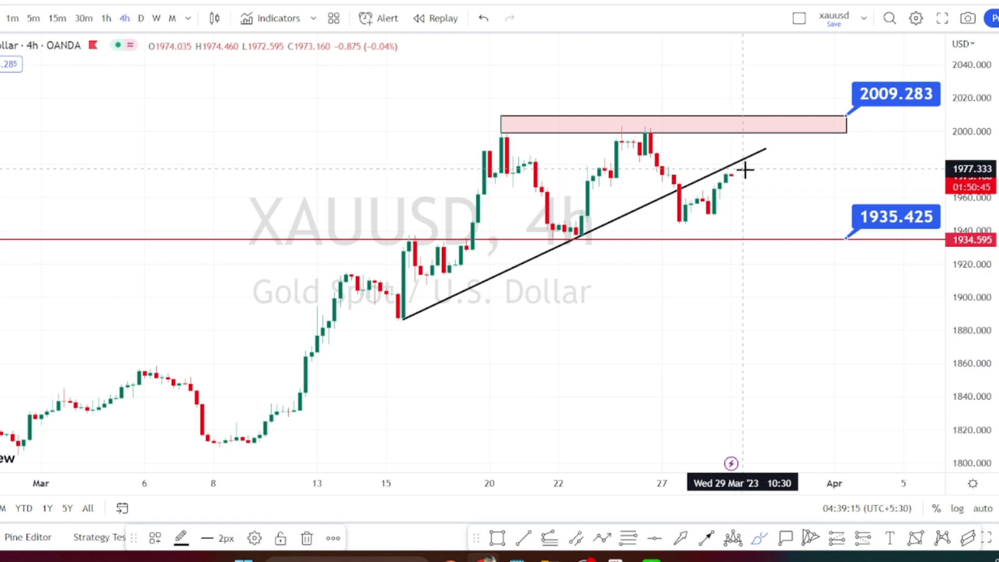
# - Circle the latest candles and the 1935.425 label freehand, and sketch an arrow from those candles down past the red support line
pyautogui.moveTo(745, 169)
pyautogui.mouseDown()
pyautogui.moveTo(713, 169)
pyautogui.moveTo(735, 202)
pyautogui.moveTo(751, 180)
pyautogui.mouseUp()
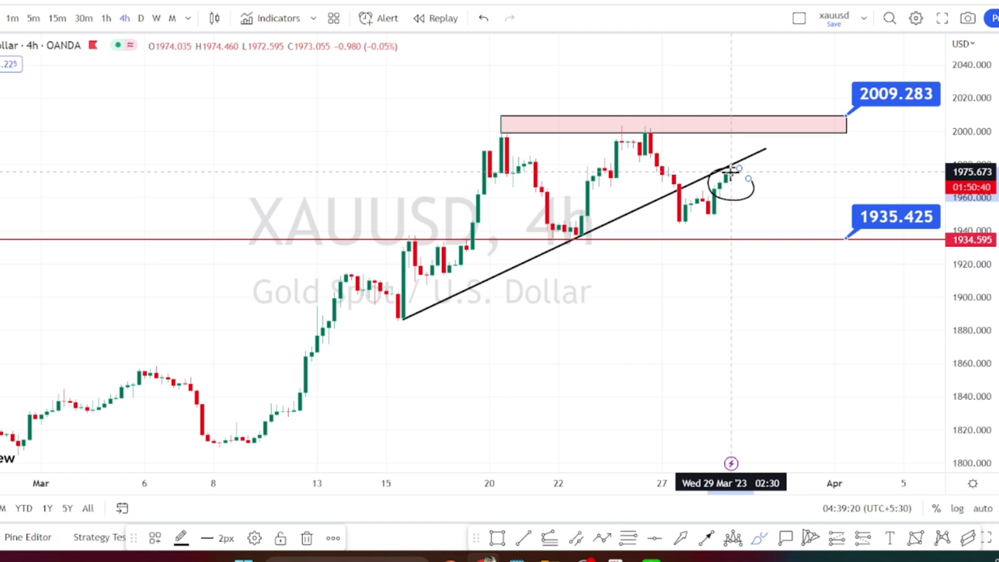
pyautogui.moveTo(731, 169); pyautogui.dragTo(741, 237)
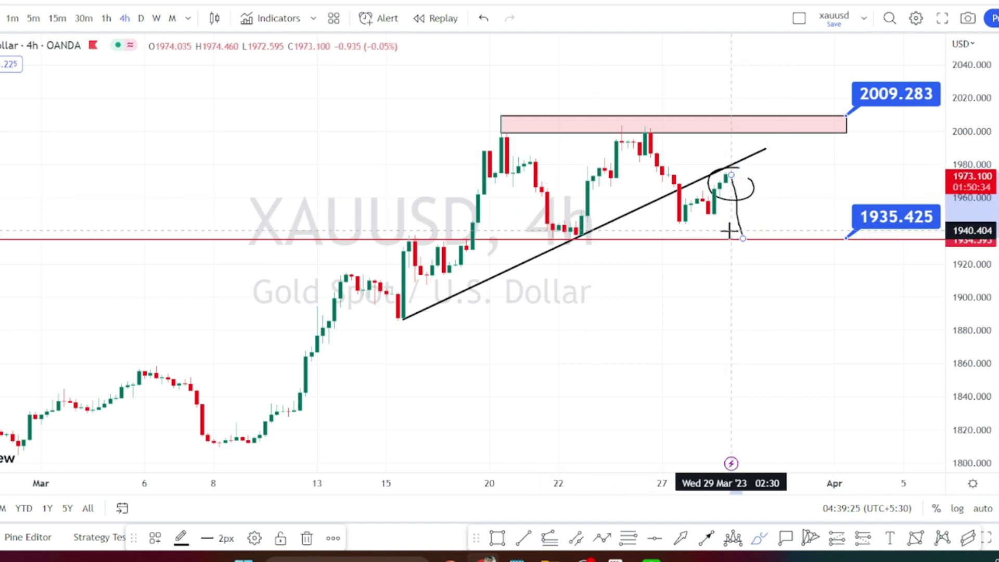
pyautogui.moveTo(850, 233)
pyautogui.mouseDown()
pyautogui.moveTo(876, 233)
pyautogui.moveTo(908, 206)
pyautogui.moveTo(853, 228)
pyautogui.mouseUp()
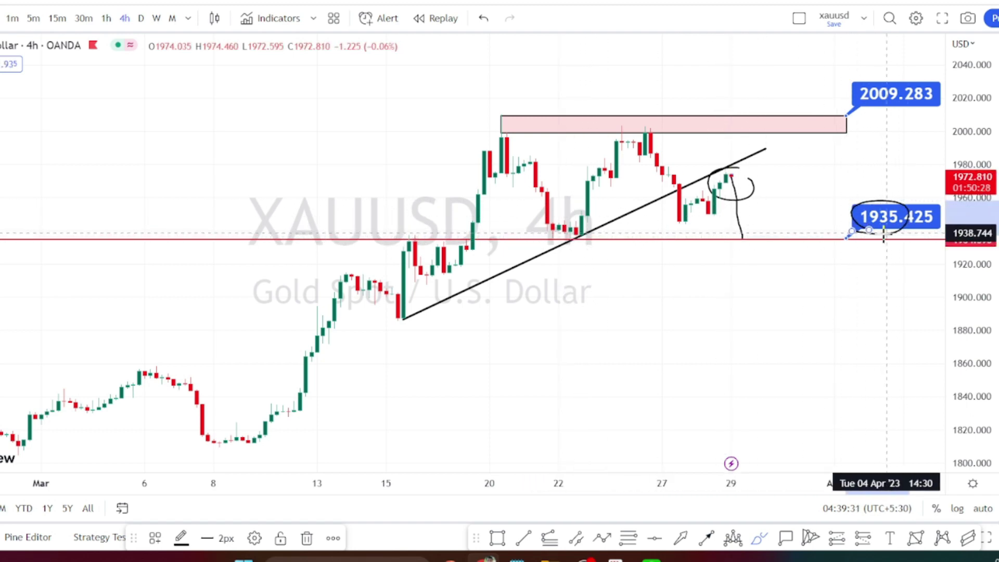
pyautogui.moveTo(743, 239)
pyautogui.mouseDown()
pyautogui.moveTo(760, 314)
pyautogui.moveTo(777, 271)
pyautogui.mouseUp()
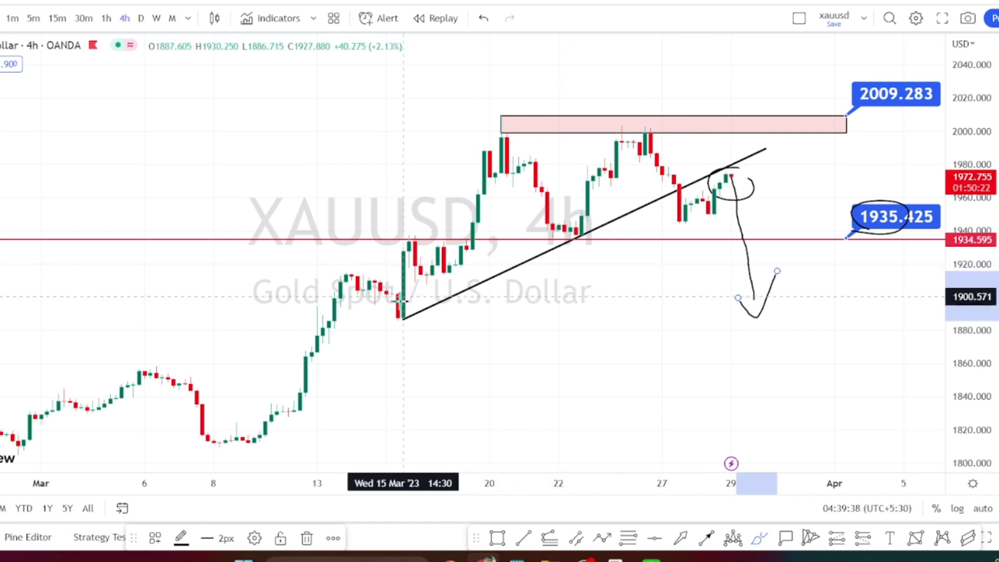
# - Draw a path from the 9 March low up to the 20 March peak, down to the 22 March low and up to the next high
pyautogui.hotkey('alt', 't')
pyautogui.click(254, 441)
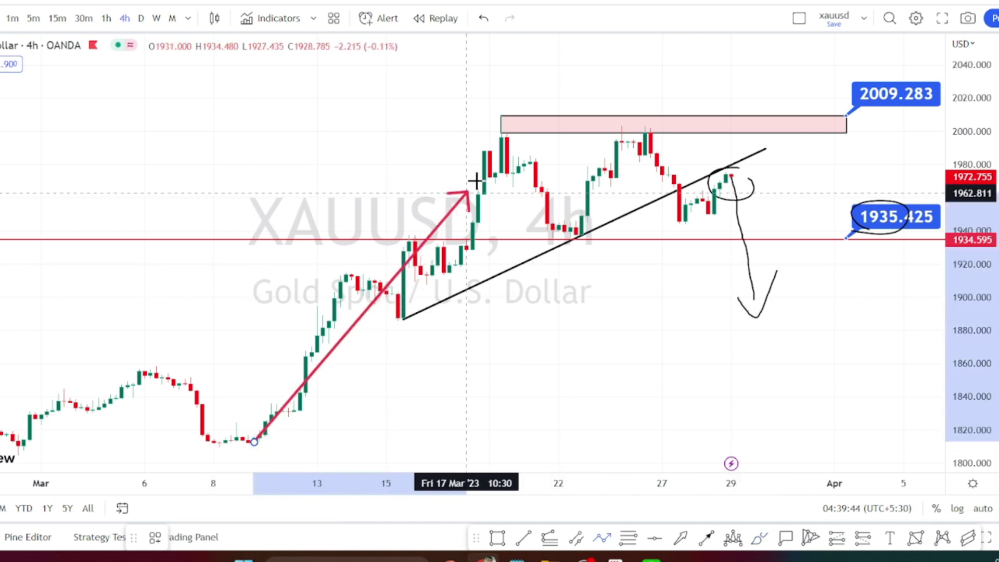
pyautogui.click(495, 139)
pyautogui.click(564, 243)
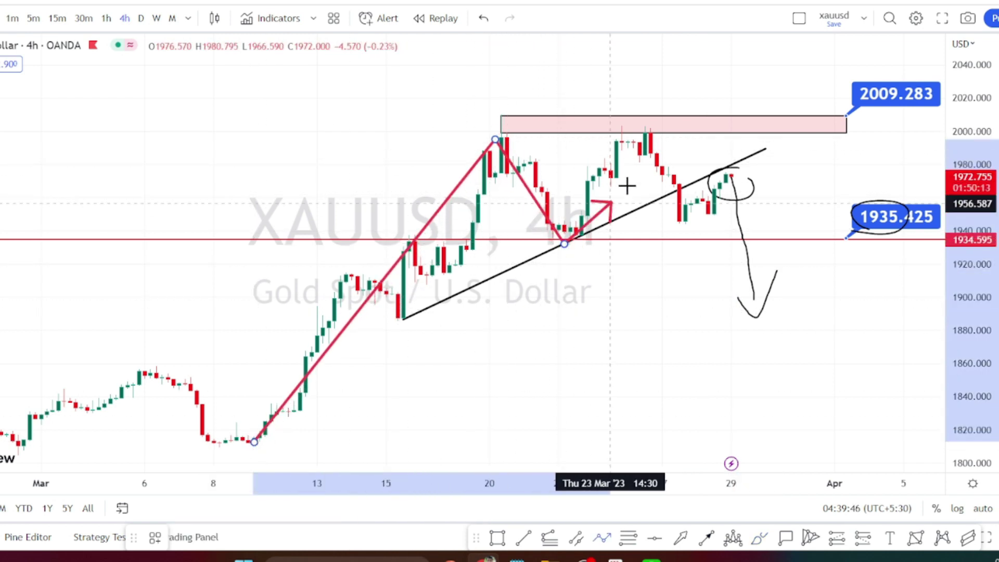
pyautogui.click(651, 128)
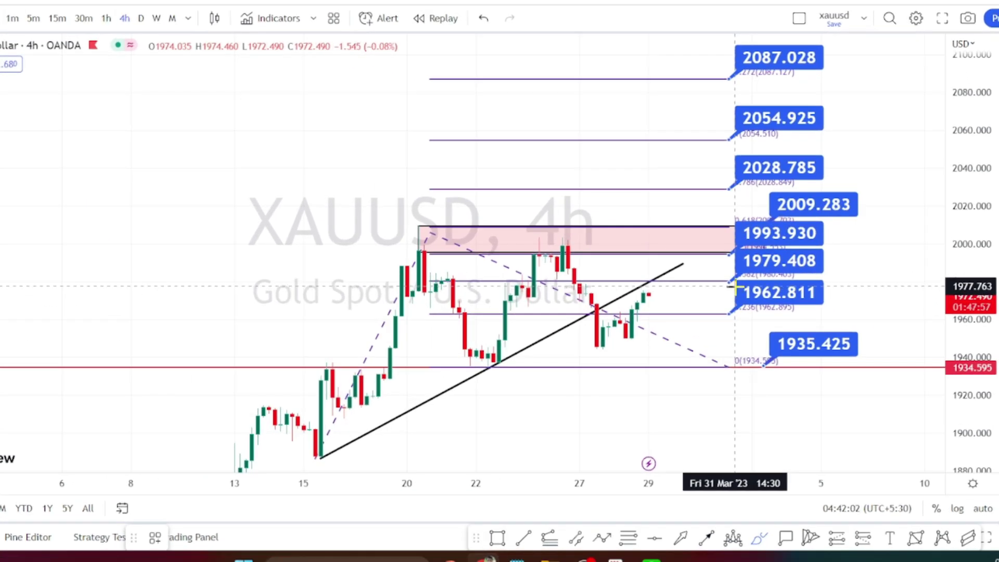
# - Circle the 1979.408 and 1962.811 price labels freehand, and sketch a short arrow from the latest candle up to the trend line
pyautogui.click(739, 272)
pyautogui.moveTo(783, 253)
pyautogui.mouseDown()
pyautogui.moveTo(756, 248)
pyautogui.moveTo(739, 272)
pyautogui.mouseUp()
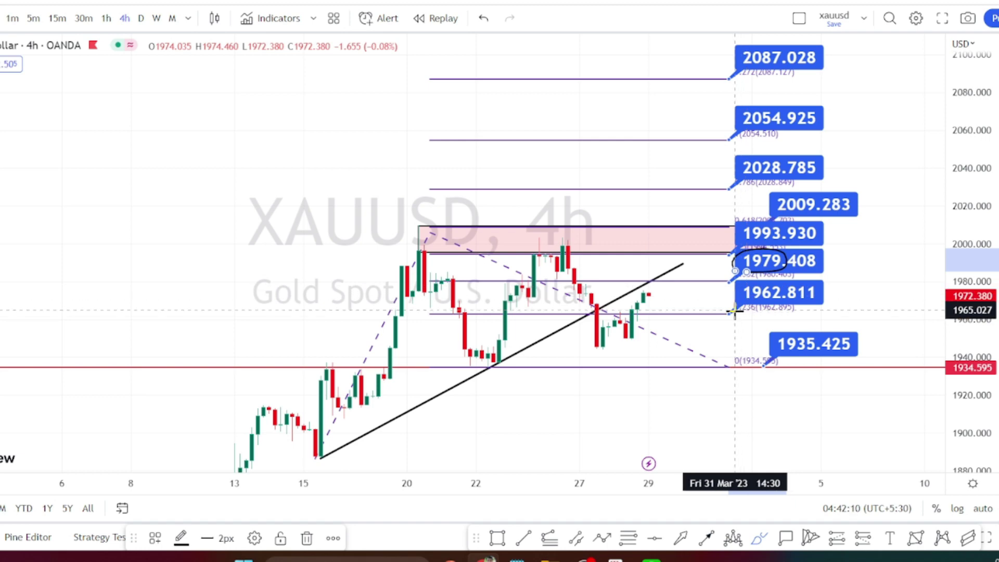
pyautogui.moveTo(752, 314)
pyautogui.mouseDown()
pyautogui.moveTo(791, 297)
pyautogui.moveTo(754, 276)
pyautogui.moveTo(745, 286)
pyautogui.mouseUp()
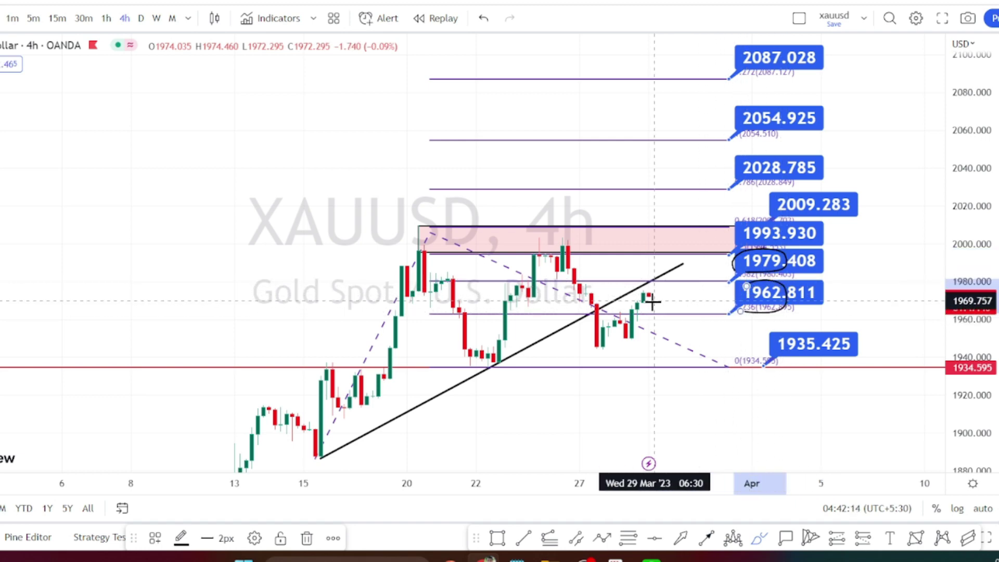
pyautogui.moveTo(654, 279); pyautogui.dragTo(665, 287)
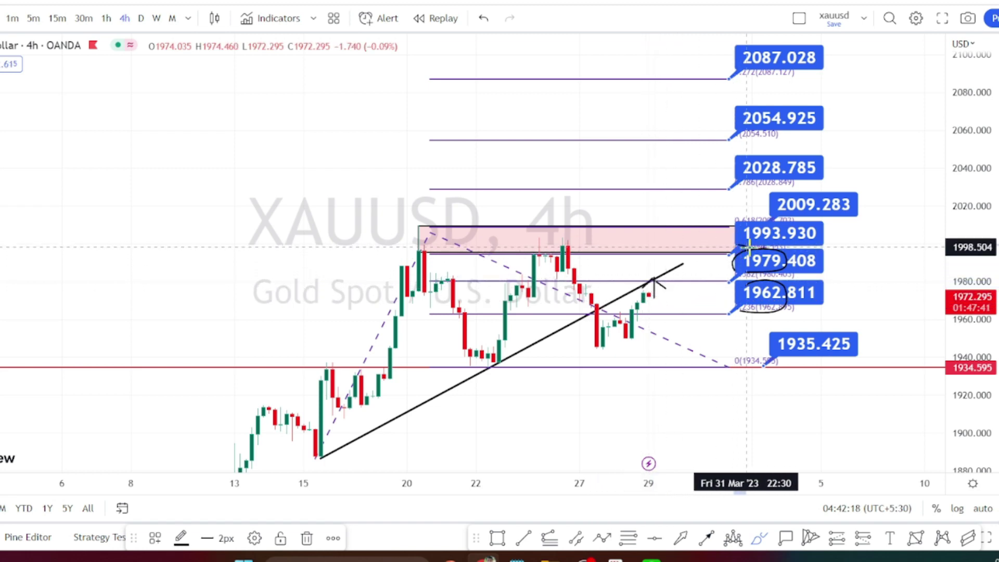
# - Circle the upper price labels 1993.930, 2009.283, 2028.785, 2054.925 and 2087.028 freehand
pyautogui.moveTo(789, 244); pyautogui.dragTo(782, 224)
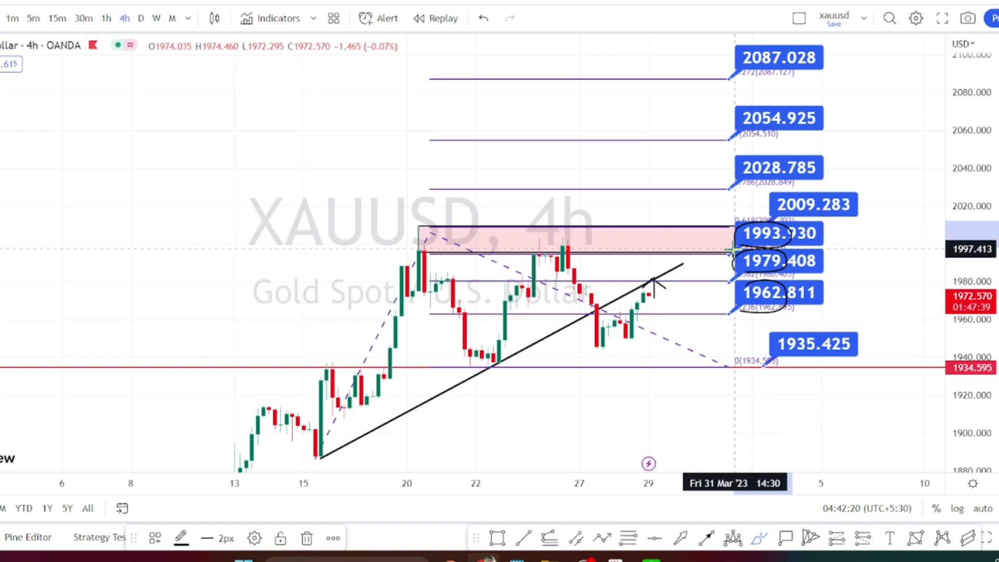
pyautogui.moveTo(807, 219)
pyautogui.mouseDown()
pyautogui.moveTo(790, 206)
pyautogui.moveTo(779, 214)
pyautogui.moveTo(781, 172)
pyautogui.moveTo(728, 167)
pyautogui.moveTo(740, 101)
pyautogui.mouseUp()
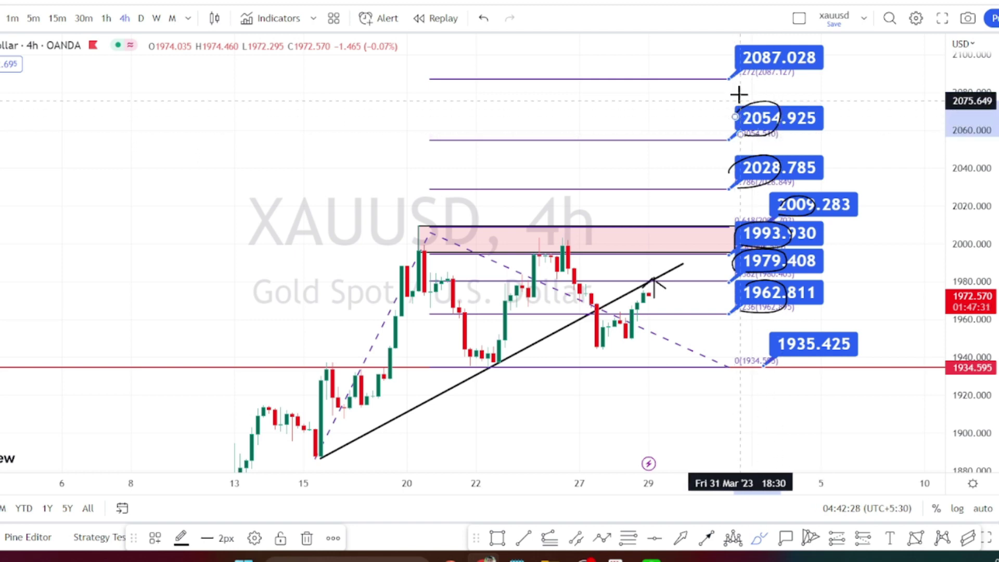
pyautogui.moveTo(783, 67); pyautogui.dragTo(751, 47)
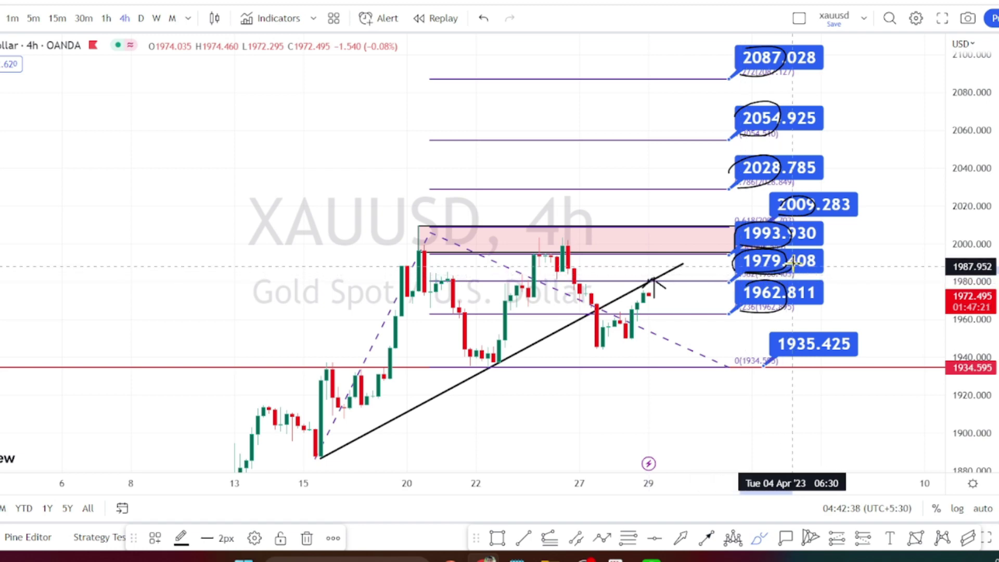
# - Sketch an arrow from the latest candle down to the 1935.425 support, and circle the 1910.777, 1887.796, 1855.371 and 1812.872 labels
pyautogui.moveTo(661, 293)
pyautogui.mouseDown()
pyautogui.moveTo(657, 317)
pyautogui.moveTo(678, 294)
pyautogui.moveTo(696, 363)
pyautogui.moveTo(704, 366)
pyautogui.moveTo(712, 348)
pyautogui.mouseUp()
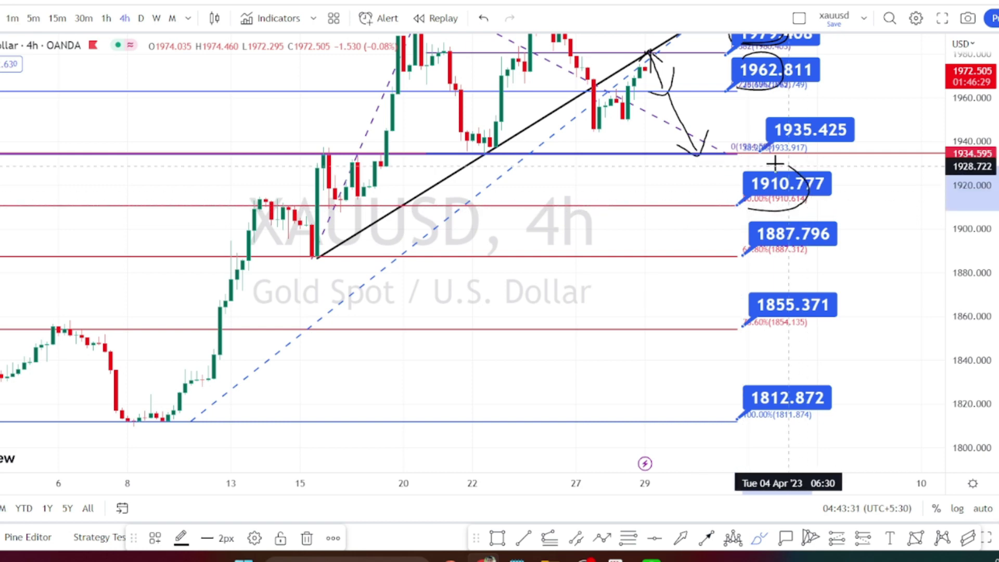
pyautogui.moveTo(774, 160); pyautogui.dragTo(731, 192)
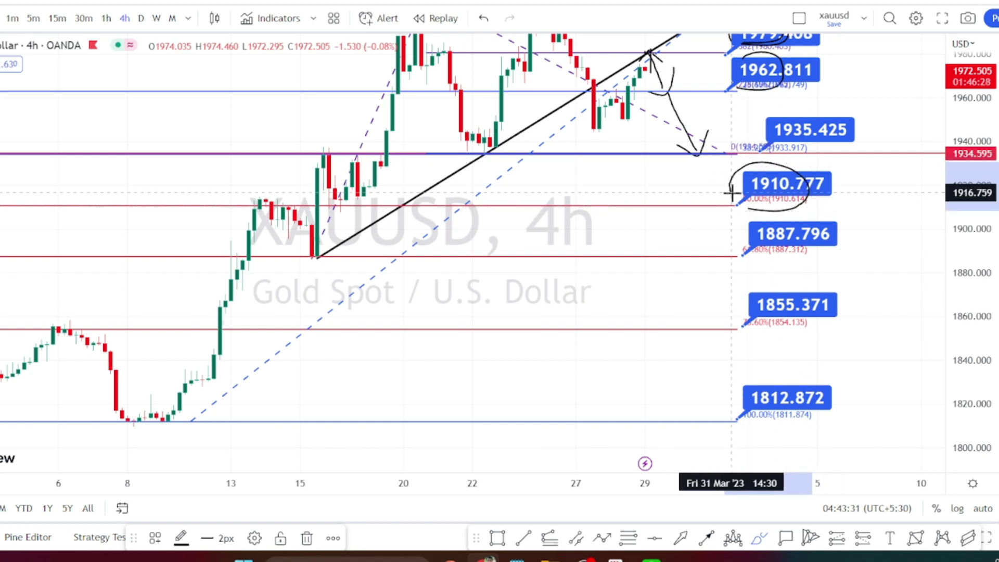
pyautogui.moveTo(749, 254)
pyautogui.mouseDown()
pyautogui.moveTo(785, 263)
pyautogui.moveTo(731, 230)
pyautogui.mouseUp()
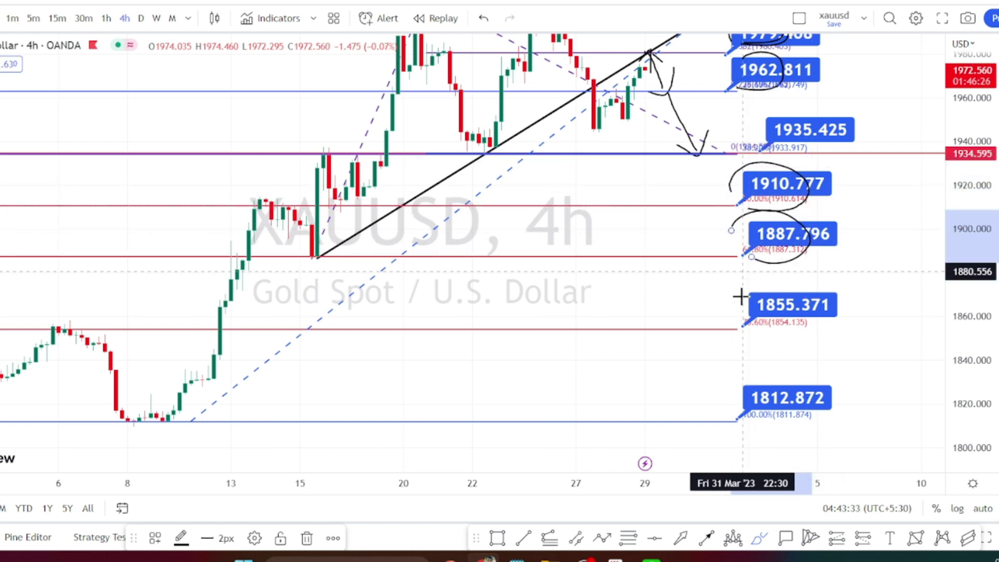
pyautogui.moveTo(745, 319); pyautogui.dragTo(753, 288)
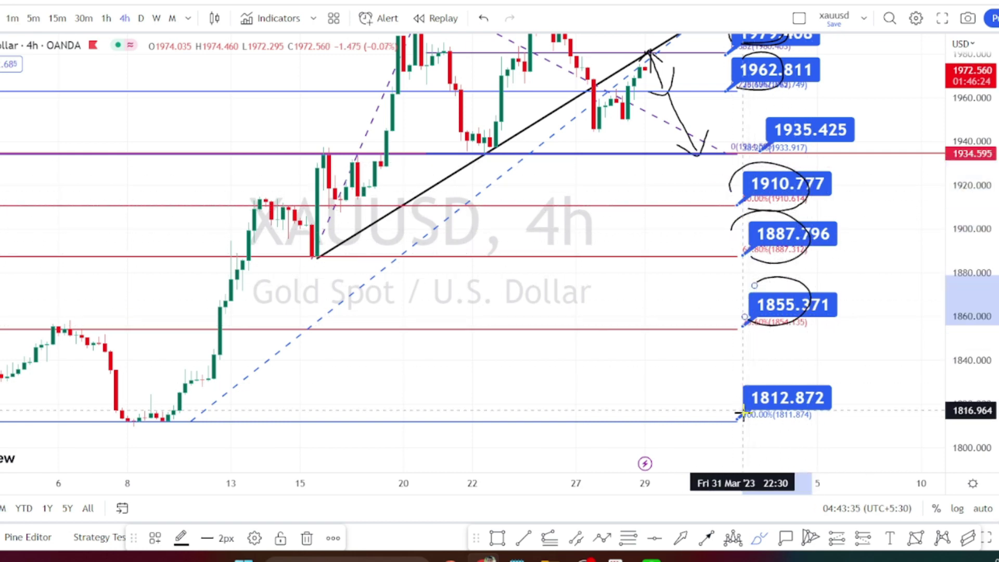
pyautogui.moveTo(758, 425); pyautogui.dragTo(746, 401)
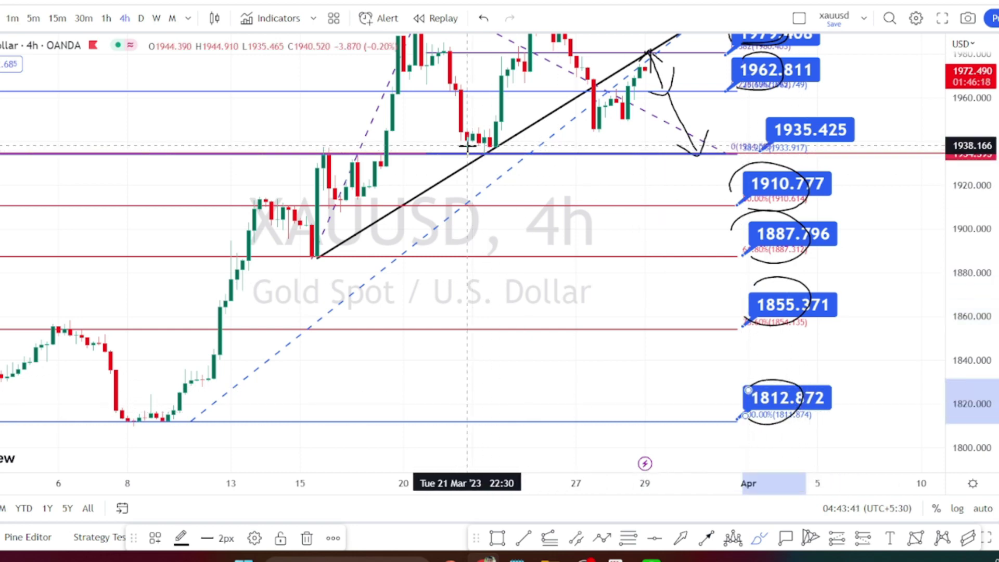
# - Circle the 22 March lows at the support line, and sketch a longer arrow from the latest candles down to the 1887.796 level
pyautogui.moveTo(487, 136); pyautogui.dragTo(486, 166)
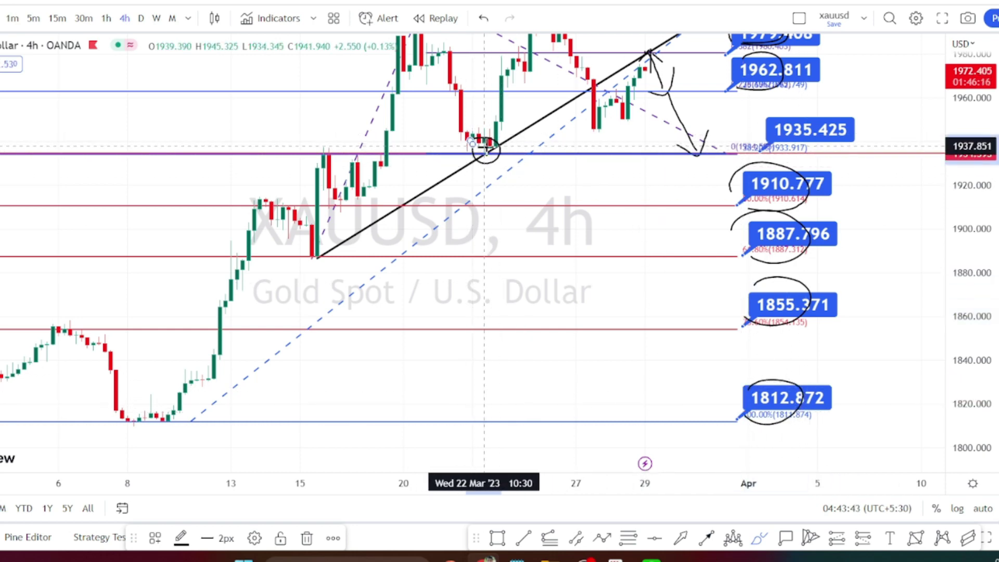
pyautogui.moveTo(640, 83)
pyautogui.mouseDown()
pyautogui.moveTo(697, 255)
pyautogui.moveTo(680, 252)
pyautogui.moveTo(709, 252)
pyautogui.moveTo(710, 234)
pyautogui.mouseUp()
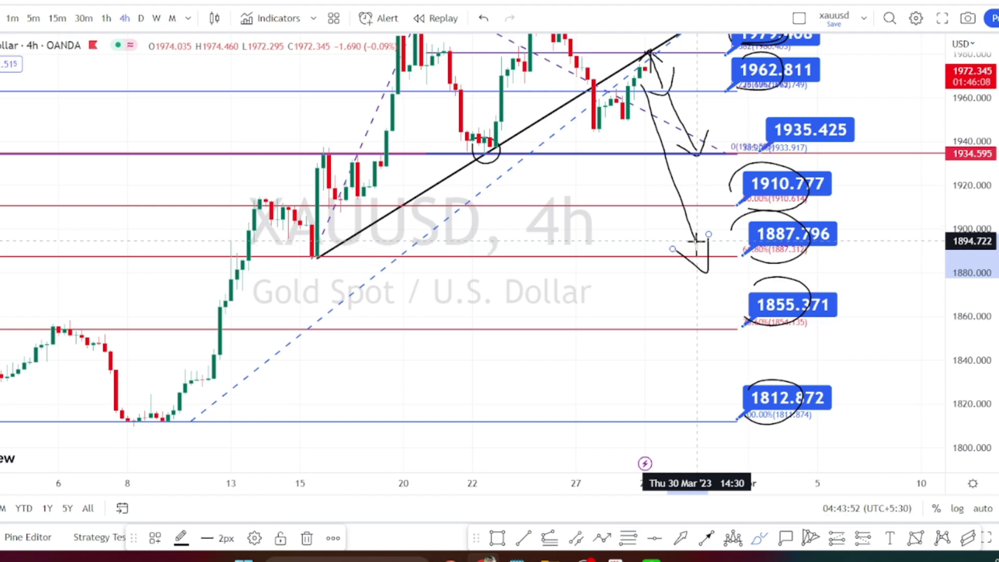
# - Undo the freehand marks on the 4-hour chart, and trace the price swings from the 24 March high to the latest candles on the 1-hour chart
pyautogui.click(484, 18)
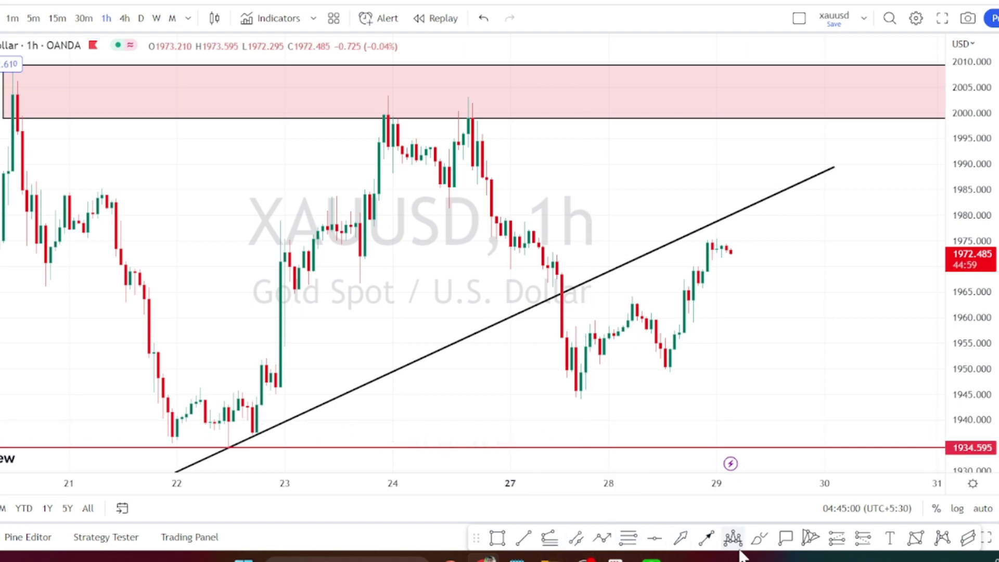
pyautogui.click(761, 540)
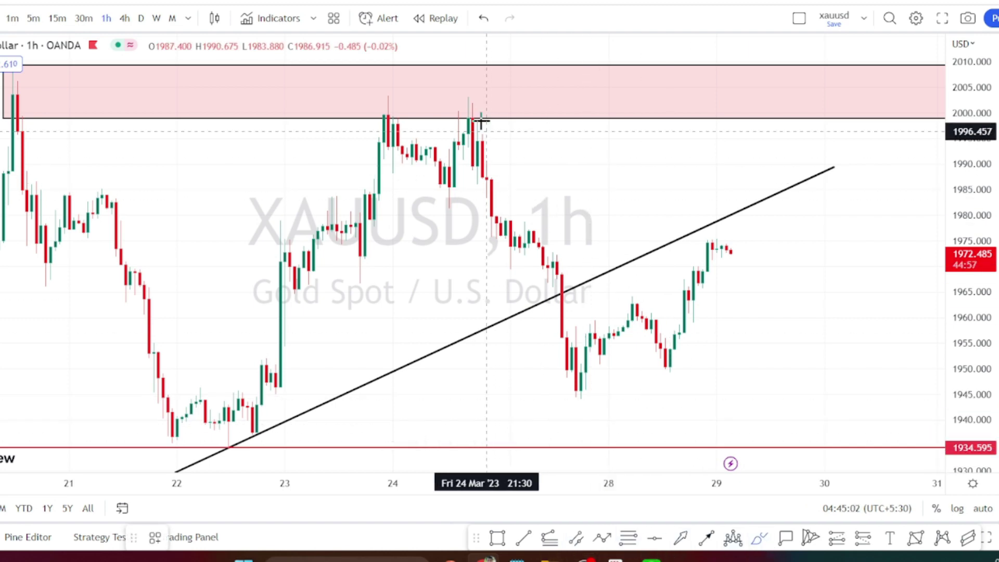
pyautogui.moveTo(470, 111)
pyautogui.mouseDown()
pyautogui.moveTo(584, 395)
pyautogui.moveTo(592, 328)
pyautogui.moveTo(611, 290)
pyautogui.moveTo(680, 368)
pyautogui.moveTo(716, 238)
pyautogui.moveTo(699, 246)
pyautogui.moveTo(720, 243)
pyautogui.moveTo(711, 224)
pyautogui.moveTo(692, 223)
pyautogui.mouseUp()
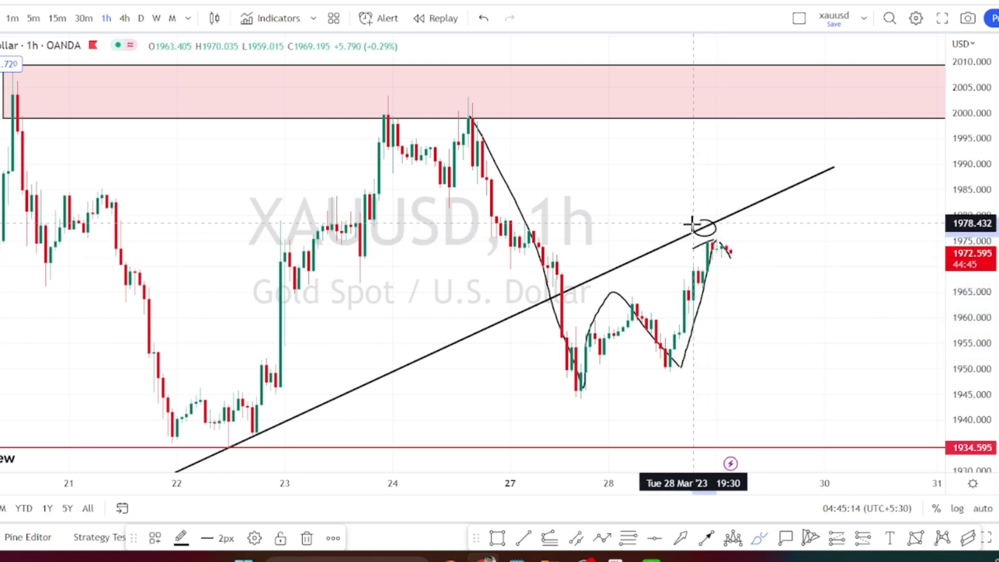
# - Circle points on the black trend line, and sketch an arrow up to the resistance zone with the 1999.147 and 2009.639 labels circled
pyautogui.moveTo(614, 260)
pyautogui.mouseDown()
pyautogui.moveTo(642, 260)
pyautogui.moveTo(619, 259)
pyautogui.mouseUp()
pyautogui.moveTo(717, 228); pyautogui.dragTo(716, 119)
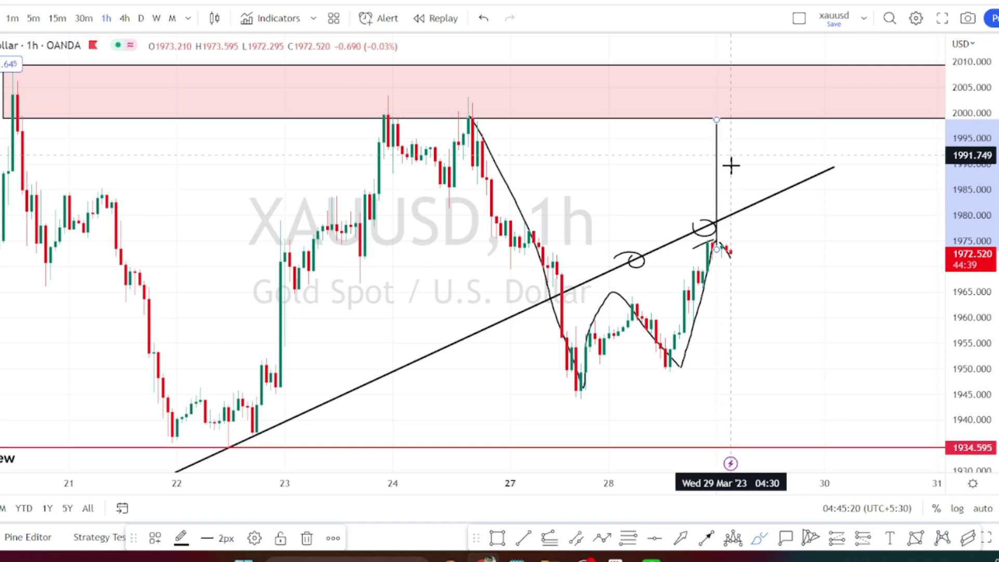
pyautogui.moveTo(707, 219)
pyautogui.mouseDown()
pyautogui.moveTo(720, 209)
pyautogui.moveTo(735, 233)
pyautogui.moveTo(707, 220)
pyautogui.mouseUp()
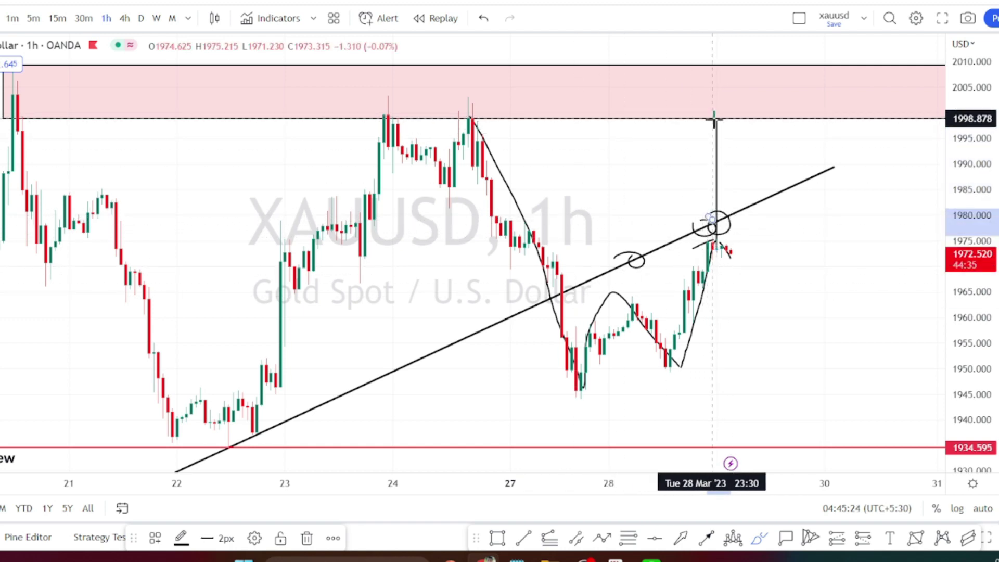
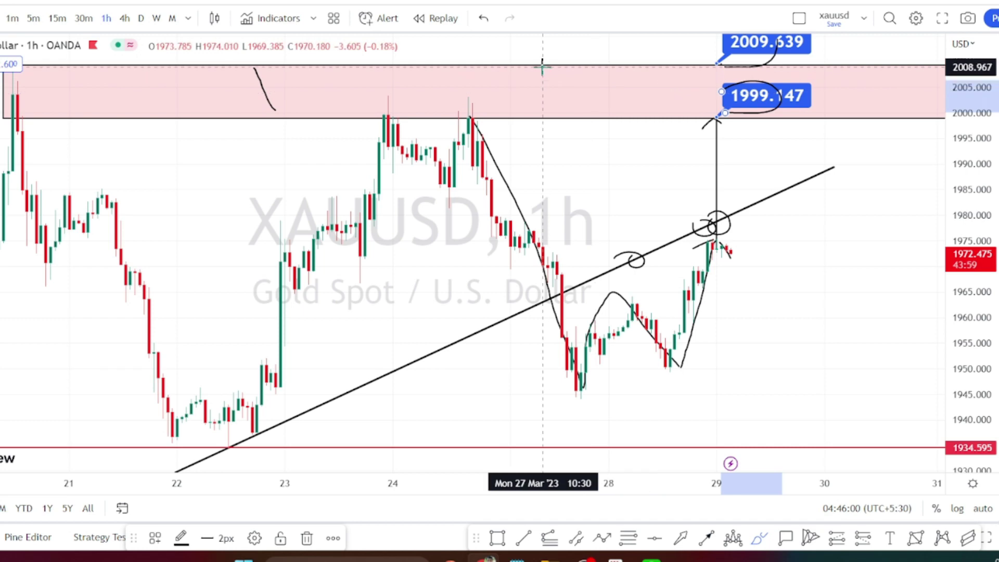
pyautogui.moveTo(544, 67)
pyautogui.mouseDown()
pyautogui.moveTo(557, 105)
pyautogui.moveTo(571, 104)
pyautogui.moveTo(586, 60)
pyautogui.moveTo(601, 105)
pyautogui.moveTo(626, 100)
pyautogui.moveTo(647, 68)
pyautogui.moveTo(663, 105)
pyautogui.mouseUp()
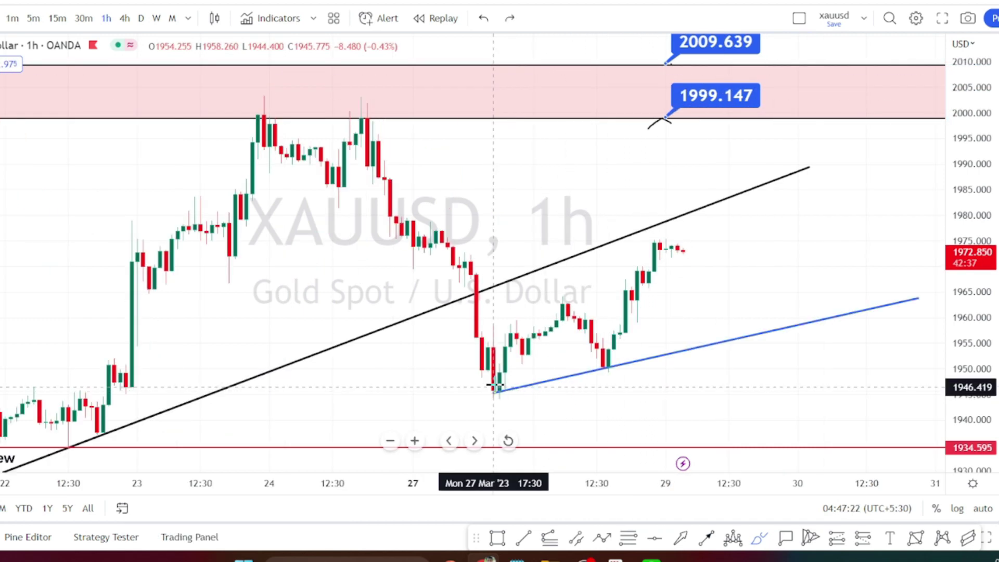
# - Circle the 27 March low, the 28 March low and a point further along the blue trend line freehand
pyautogui.moveTo(497, 385); pyautogui.dragTo(495, 394)
pyautogui.moveTo(607, 368); pyautogui.dragTo(602, 357)
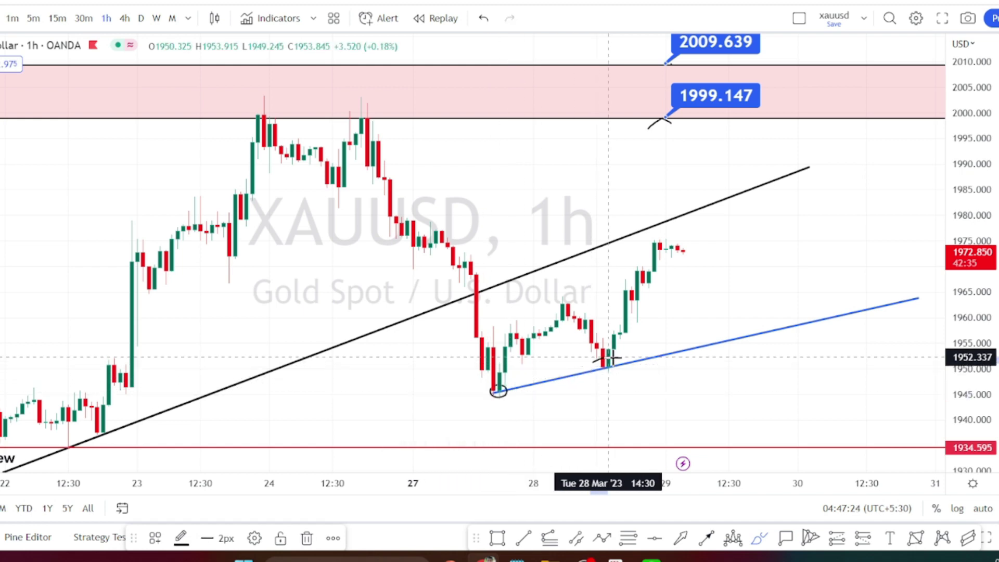
pyautogui.moveTo(700, 339)
pyautogui.mouseDown()
pyautogui.moveTo(728, 347)
pyautogui.moveTo(702, 337)
pyautogui.mouseUp()
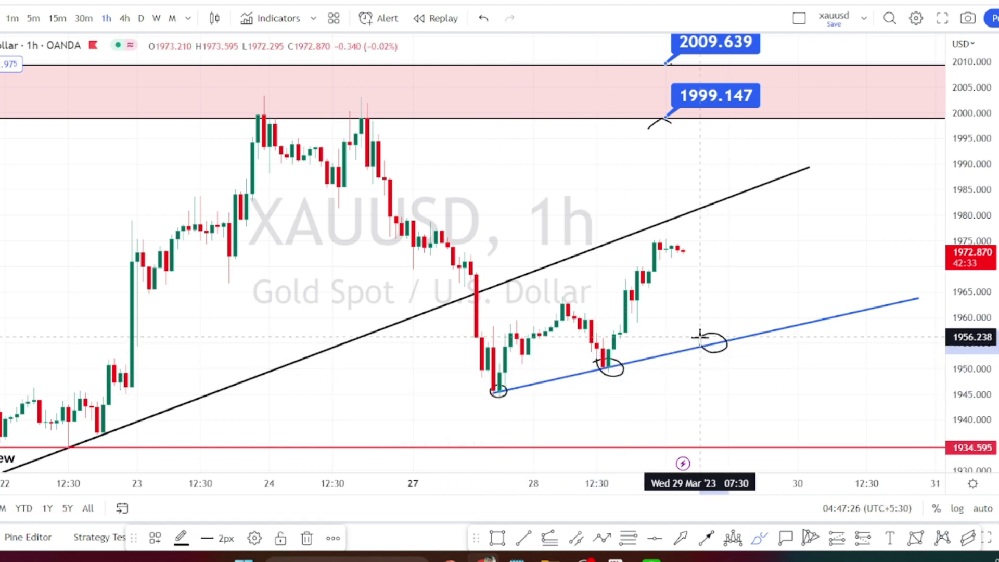
pyautogui.moveTo(497, 390)
pyautogui.mouseDown()
pyautogui.moveTo(544, 325)
pyautogui.moveTo(577, 338)
pyautogui.moveTo(602, 372)
pyautogui.moveTo(657, 240)
pyautogui.moveTo(725, 336)
pyautogui.moveTo(746, 344)
pyautogui.moveTo(763, 218)
pyautogui.moveTo(799, 327)
pyautogui.moveTo(822, 316)
pyautogui.moveTo(807, 346)
pyautogui.moveTo(823, 445)
pyautogui.moveTo(805, 437)
pyautogui.moveTo(820, 449)
pyautogui.moveTo(832, 416)
pyautogui.mouseUp()
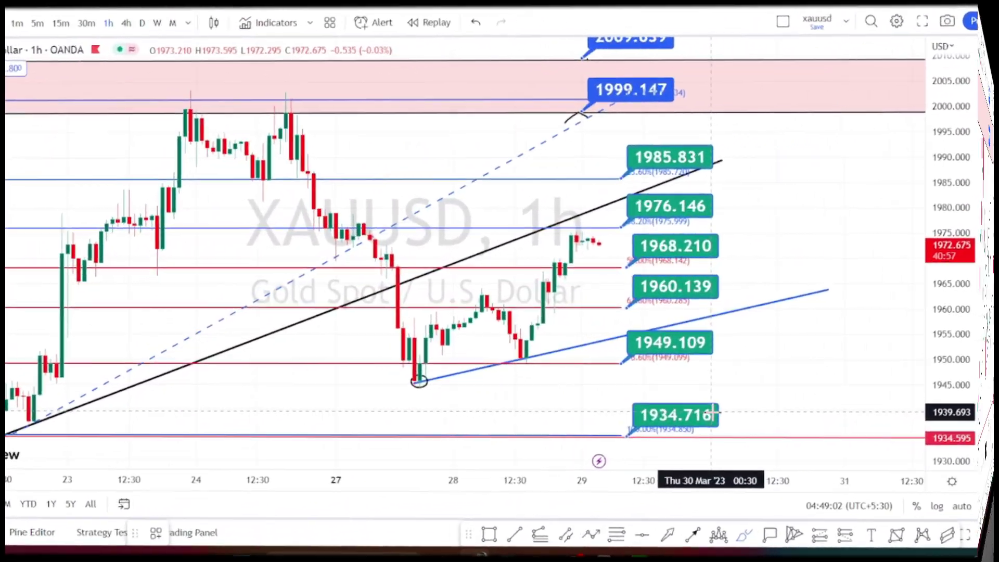
# - Circle the 1976.146, 1968.210, 1960.139, 1949.109 and 1934.716 labels, and sketch a line from the latest candles down to the 1960.139 level
pyautogui.moveTo(477, 233); pyautogui.dragTo(517, 231)
pyautogui.moveTo(709, 221)
pyautogui.mouseDown()
pyautogui.moveTo(653, 190)
pyautogui.moveTo(636, 200)
pyautogui.mouseUp()
pyautogui.moveTo(644, 267)
pyautogui.mouseDown()
pyautogui.moveTo(707, 262)
pyautogui.moveTo(637, 242)
pyautogui.mouseUp()
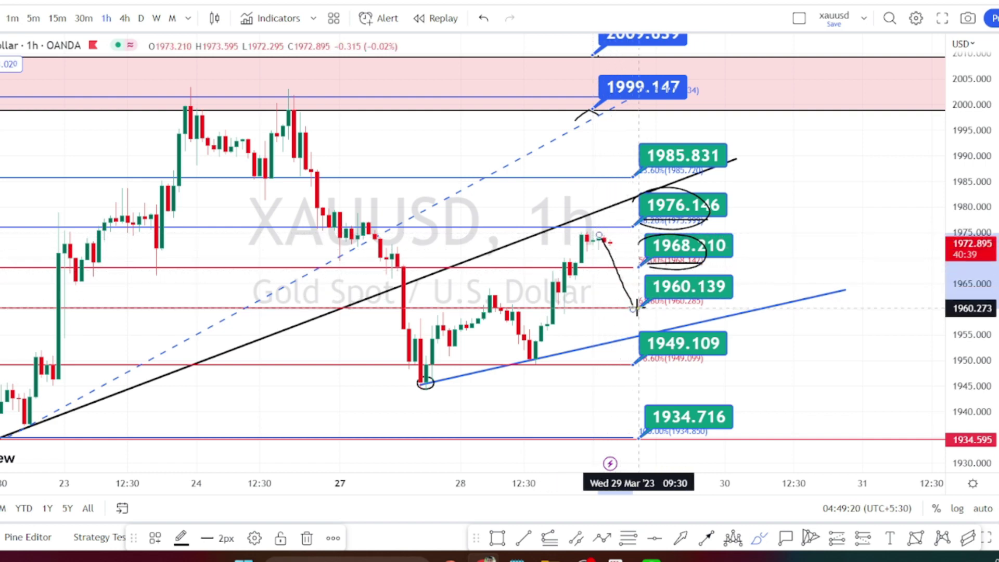
pyautogui.moveTo(692, 308)
pyautogui.mouseDown()
pyautogui.moveTo(667, 271)
pyautogui.moveTo(639, 293)
pyautogui.mouseUp()
pyautogui.moveTo(635, 362)
pyautogui.mouseDown()
pyautogui.moveTo(681, 342)
pyautogui.moveTo(629, 334)
pyautogui.moveTo(641, 364)
pyautogui.mouseUp()
pyautogui.moveTo(655, 440)
pyautogui.mouseDown()
pyautogui.moveTo(700, 427)
pyautogui.moveTo(651, 405)
pyautogui.mouseUp()
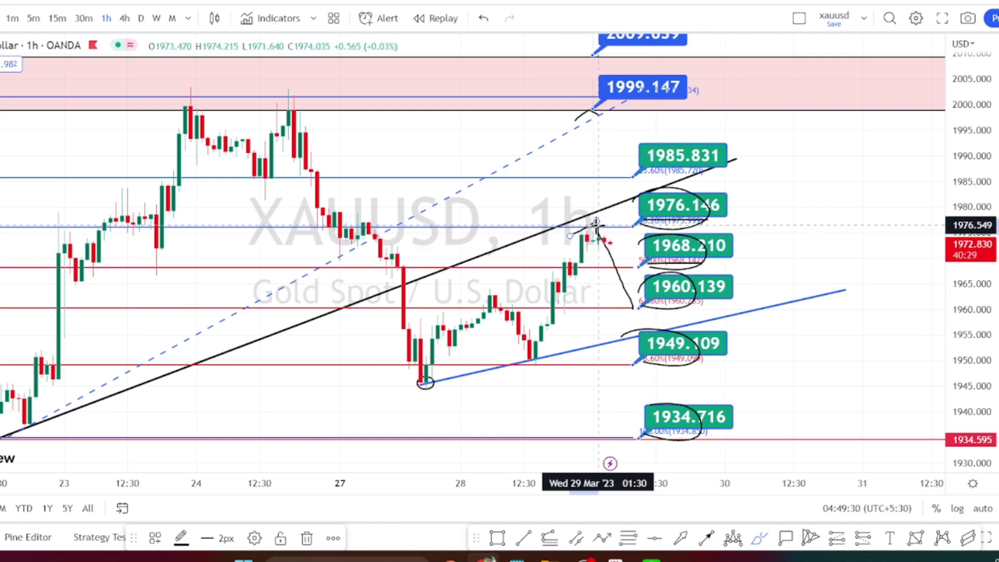
# - Complete an upward arrowhead at the latest candles, and circle the 1985.831 and 1999.147 labels freehand
pyautogui.moveTo(598, 223); pyautogui.dragTo(615, 238)
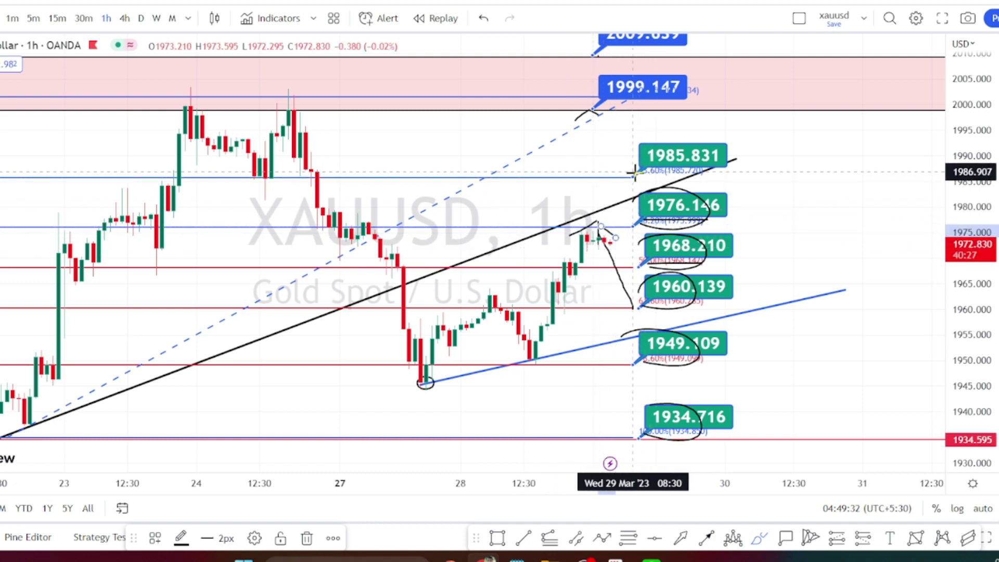
pyautogui.moveTo(634, 171)
pyautogui.mouseDown()
pyautogui.moveTo(671, 179)
pyautogui.moveTo(679, 151)
pyautogui.moveTo(643, 151)
pyautogui.mouseUp()
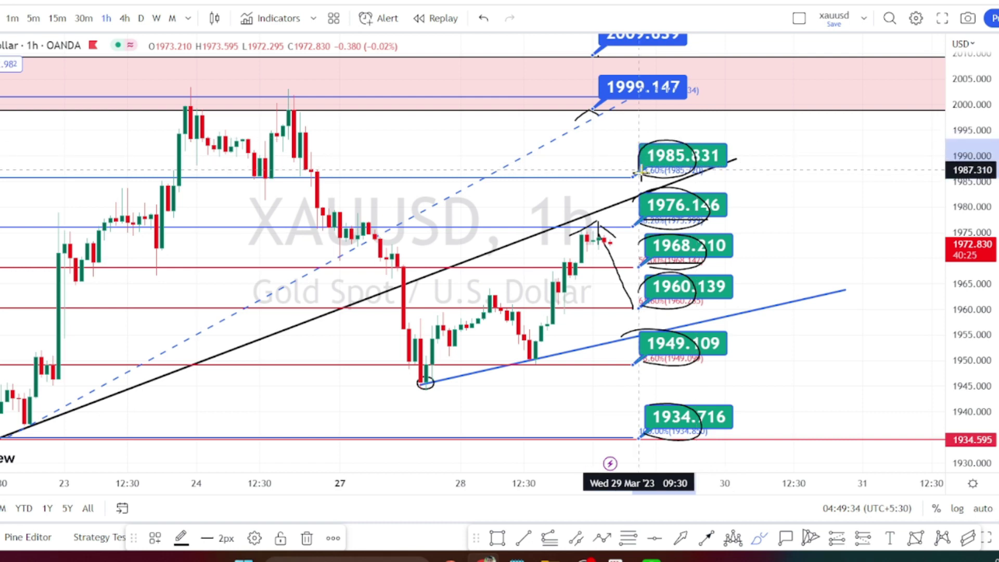
pyautogui.moveTo(600, 108)
pyautogui.mouseDown()
pyautogui.moveTo(651, 99)
pyautogui.moveTo(579, 86)
pyautogui.mouseUp()
# - Trace the swings between the resistance zone and support from the 20 March high, and circle the 1999.147 and 1934.716 labels again
pyautogui.scroll(-3, 579, 89)
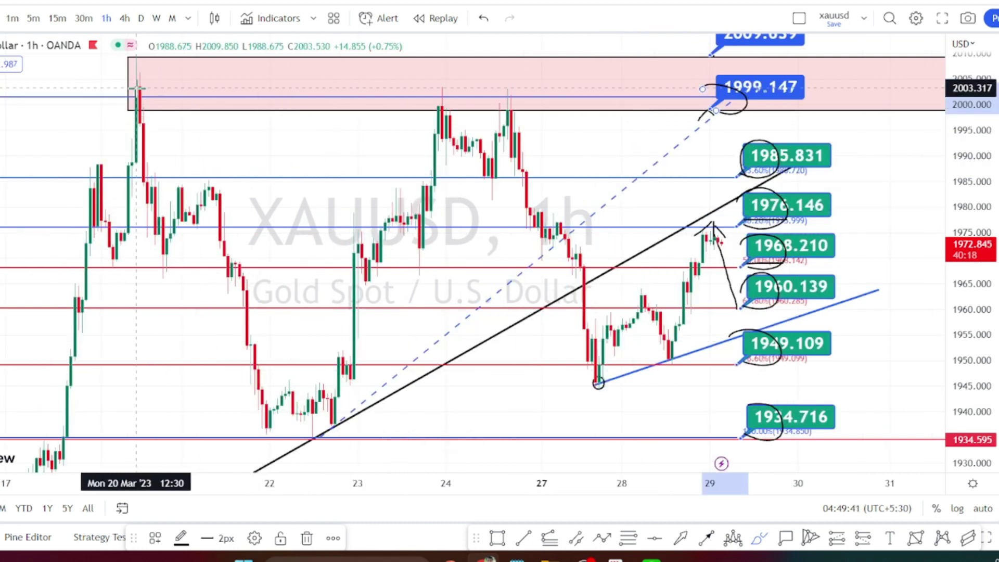
pyautogui.moveTo(137, 89)
pyautogui.mouseDown()
pyautogui.moveTo(271, 419)
pyautogui.moveTo(283, 426)
pyautogui.moveTo(446, 101)
pyautogui.moveTo(557, 362)
pyautogui.mouseUp()
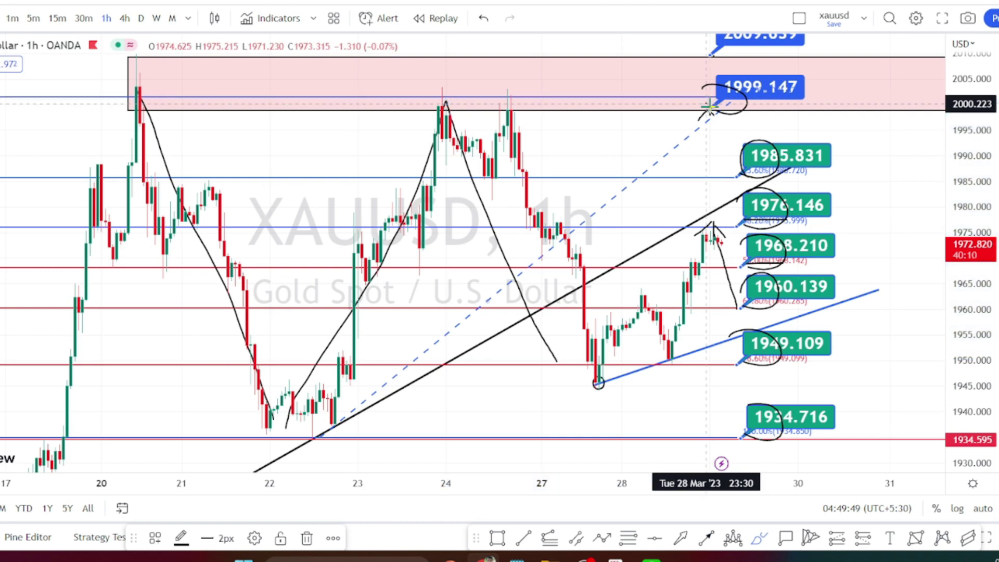
pyautogui.moveTo(778, 103)
pyautogui.mouseDown()
pyautogui.moveTo(760, 64)
pyautogui.moveTo(702, 97)
pyautogui.mouseUp()
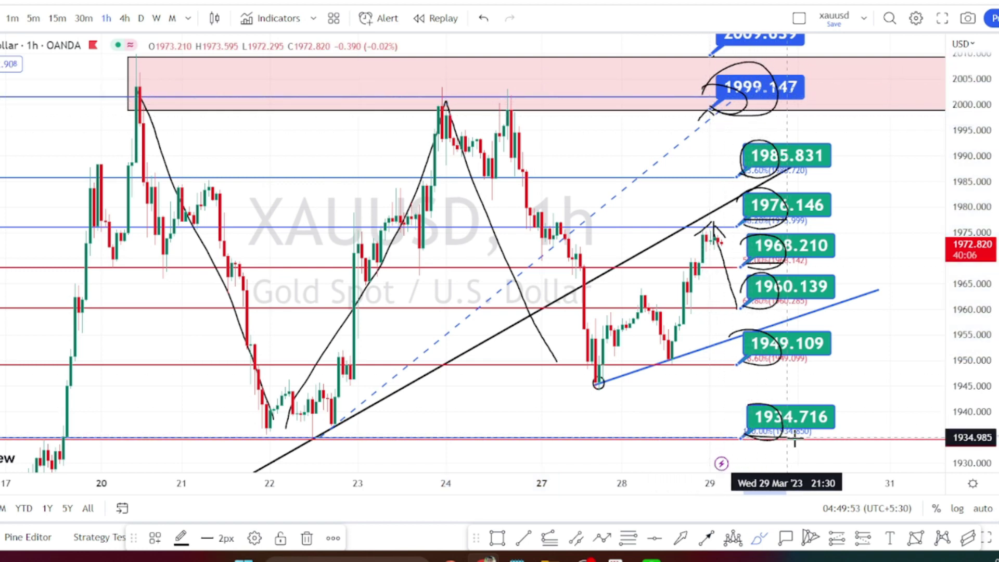
pyautogui.moveTo(785, 397)
pyautogui.mouseDown()
pyautogui.moveTo(731, 415)
pyautogui.moveTo(748, 443)
pyautogui.mouseUp()
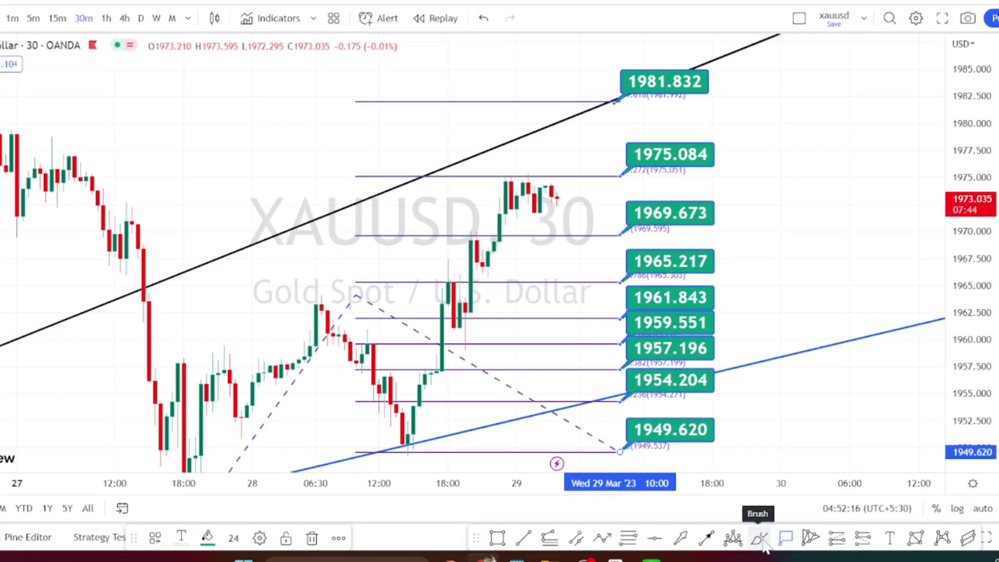
# - On the 30-minute chart, circle two points on the blue trend line, and sketch an arrow from the 28 March low up to the 1975.084 level
pyautogui.click(760, 540)
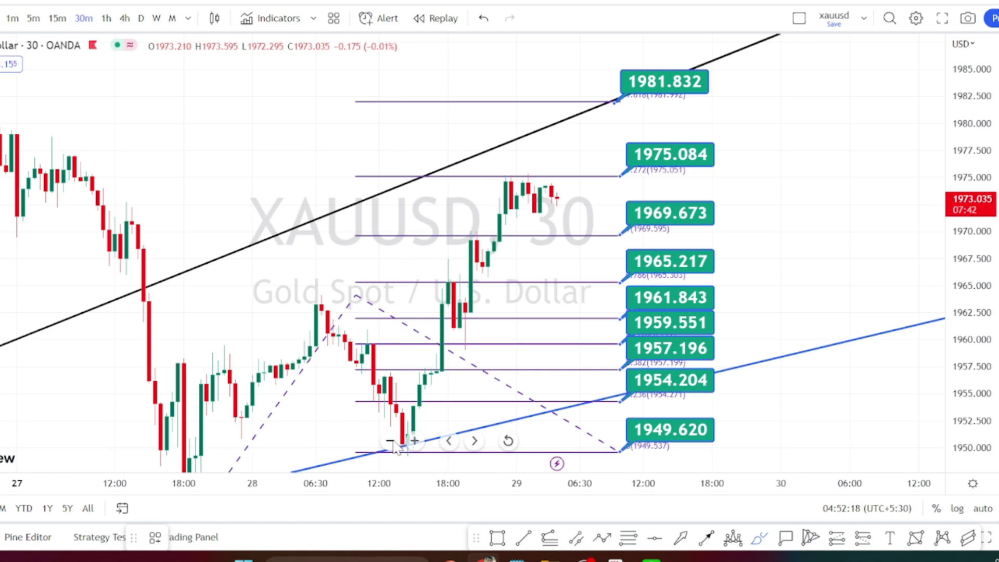
pyautogui.click(506, 415)
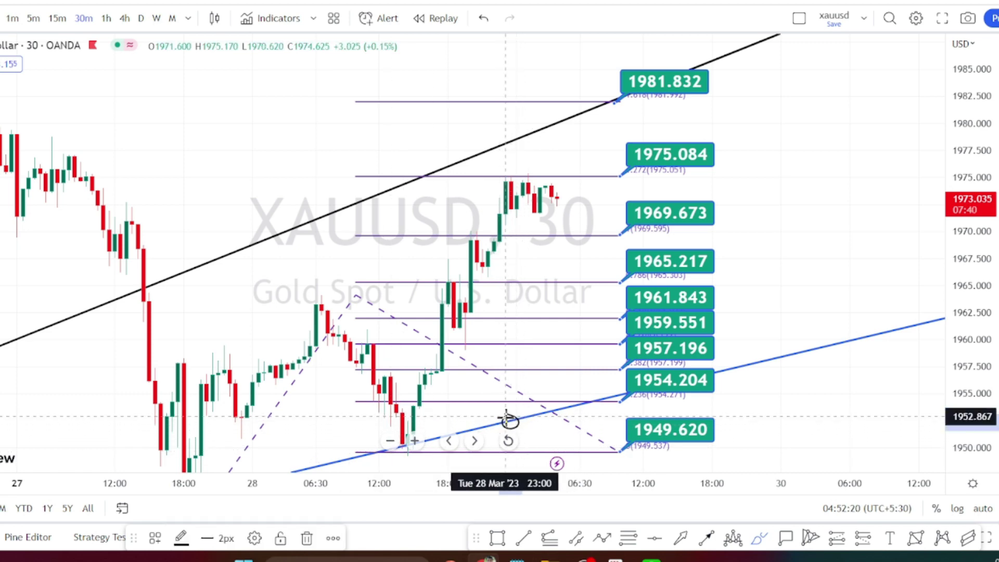
pyautogui.moveTo(346, 458); pyautogui.dragTo(364, 457)
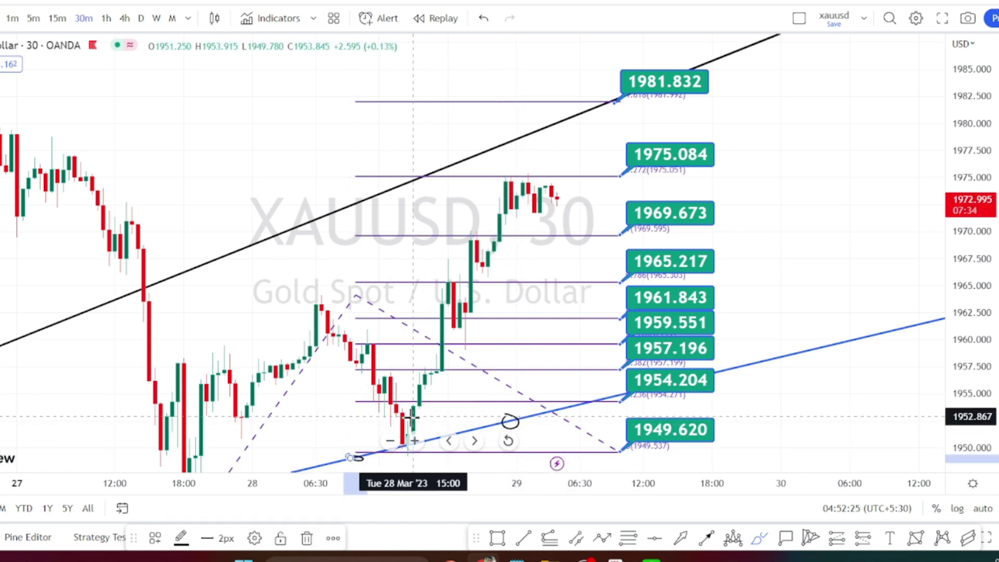
pyautogui.moveTo(411, 413)
pyautogui.mouseDown()
pyautogui.moveTo(513, 169)
pyautogui.moveTo(494, 182)
pyautogui.moveTo(528, 192)
pyautogui.mouseUp()
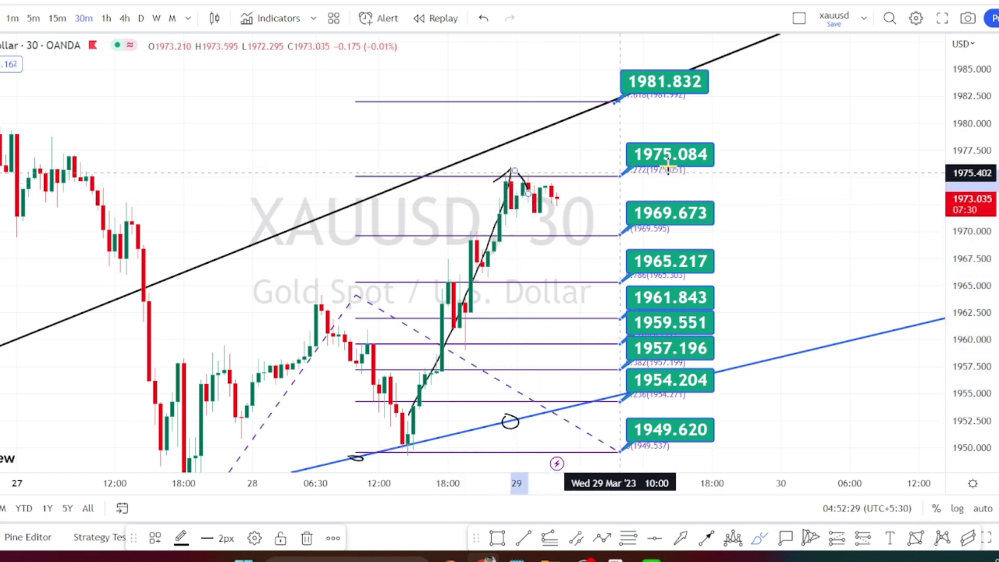
# - Trace the W-shaped path from the 27 March high to the latest highs, and circle that high and the 1975.084 label
pyautogui.moveTo(69, 157)
pyautogui.mouseDown()
pyautogui.moveTo(147, 449)
pyautogui.moveTo(183, 463)
pyautogui.moveTo(312, 295)
pyautogui.moveTo(399, 447)
pyautogui.moveTo(516, 168)
pyautogui.mouseUp()
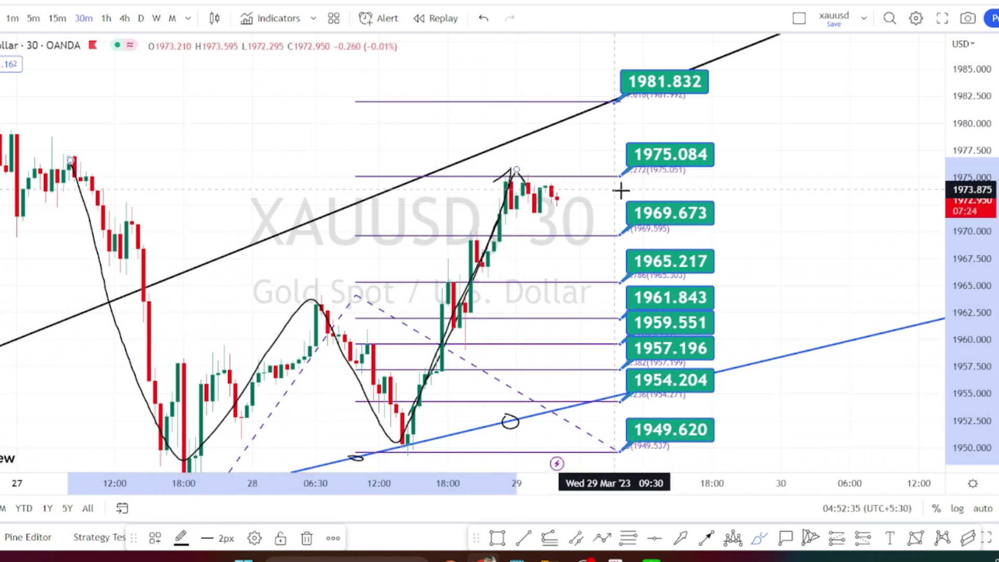
pyautogui.moveTo(624, 176)
pyautogui.mouseDown()
pyautogui.moveTo(669, 176)
pyautogui.moveTo(637, 134)
pyautogui.mouseUp()
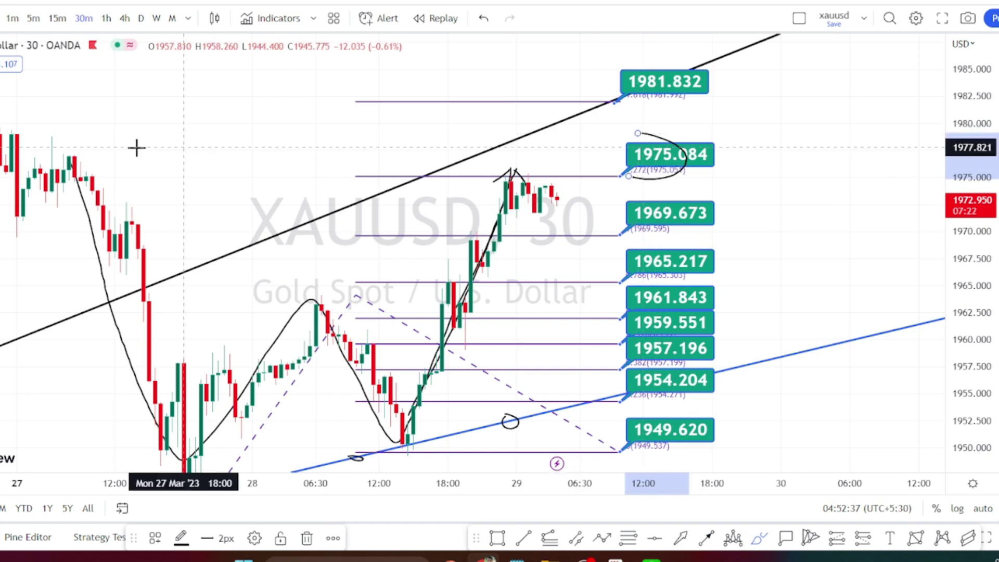
pyautogui.moveTo(54, 157)
pyautogui.mouseDown()
pyautogui.moveTo(58, 176)
pyautogui.moveTo(61, 156)
pyautogui.mouseUp()
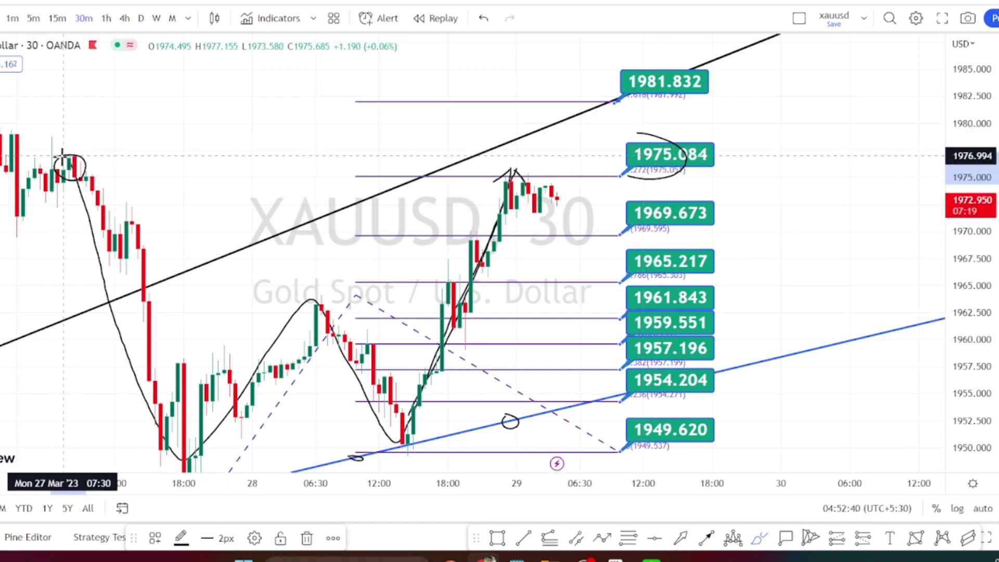
# - Retrace the drop from the 27 March high, and sketch an arrow from the circled 1975.084 resistance down toward the 1965.217 level
pyautogui.moveTo(90, 198); pyautogui.dragTo(149, 435)
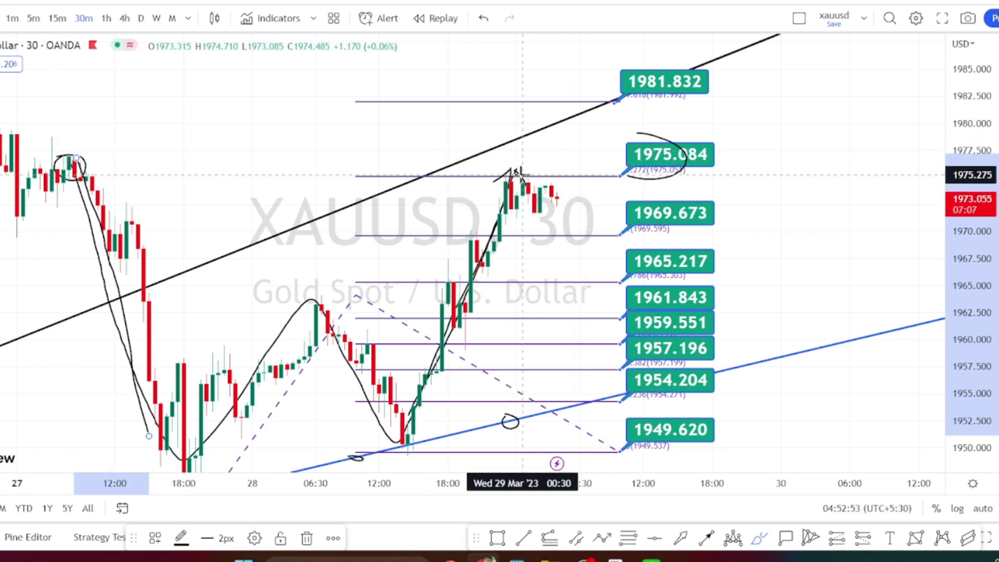
pyautogui.moveTo(520, 173)
pyautogui.mouseDown()
pyautogui.moveTo(556, 197)
pyautogui.moveTo(612, 281)
pyautogui.moveTo(614, 255)
pyautogui.mouseUp()
pyautogui.moveTo(624, 165)
pyautogui.mouseDown()
pyautogui.moveTo(649, 171)
pyautogui.moveTo(656, 129)
pyautogui.mouseUp()
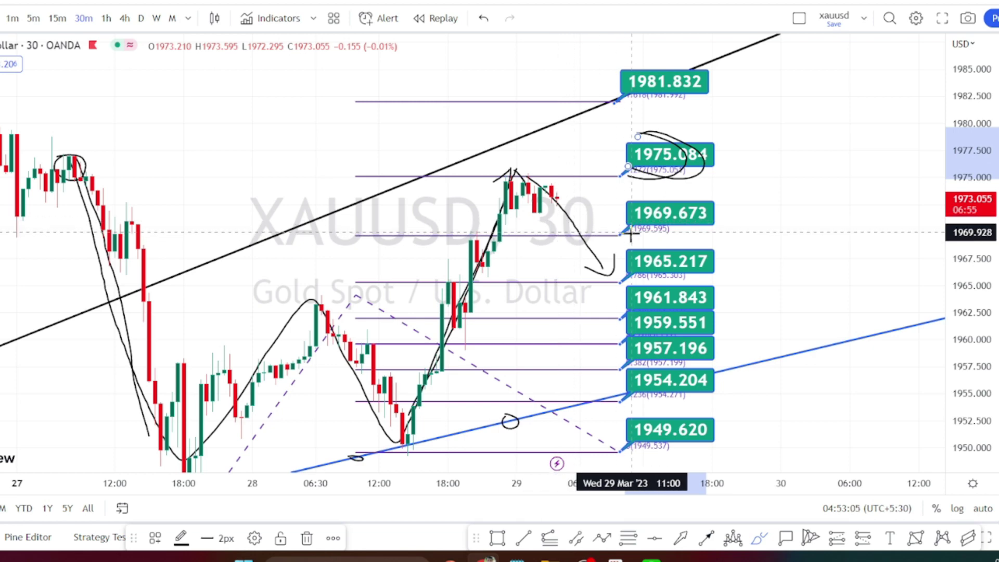
# - Circle the labels from 1969.673 down to 1949.620 freehand, and undo the marks of the downward scenario
pyautogui.moveTo(623, 230); pyautogui.dragTo(669, 237)
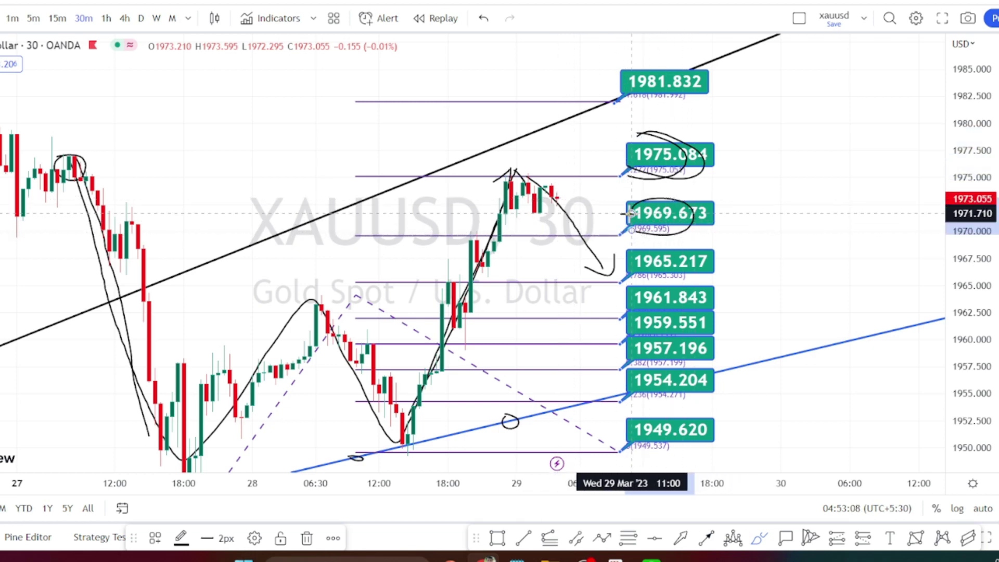
pyautogui.moveTo(629, 280); pyautogui.dragTo(682, 259)
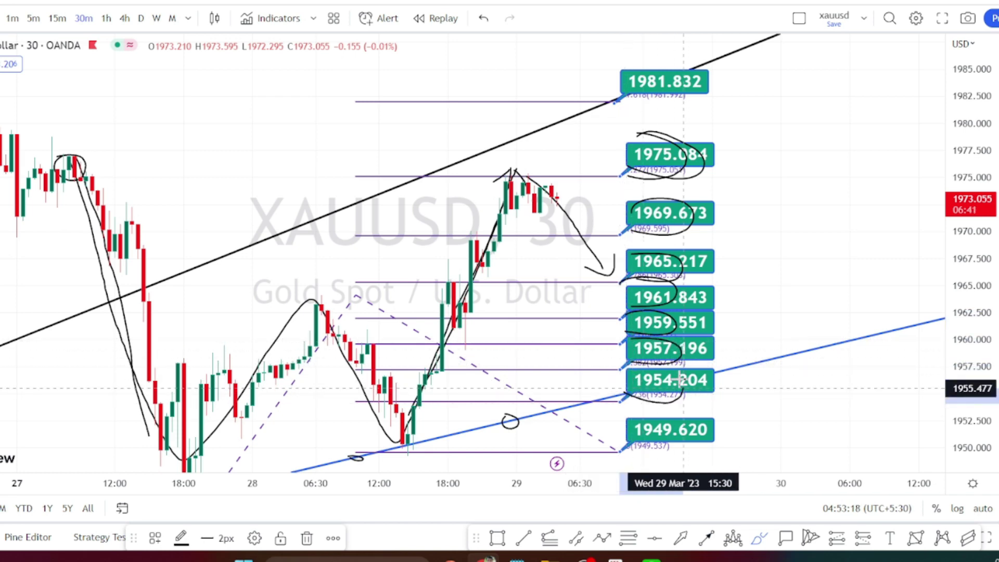
pyautogui.moveTo(626, 447)
pyautogui.mouseDown()
pyautogui.moveTo(669, 457)
pyautogui.moveTo(649, 419)
pyautogui.mouseUp()
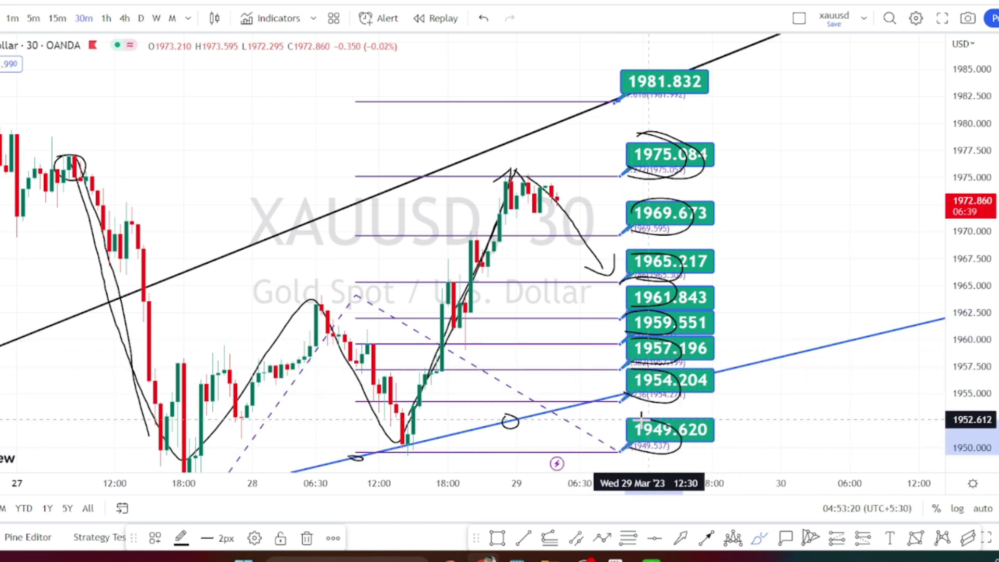
pyautogui.click(483, 19)
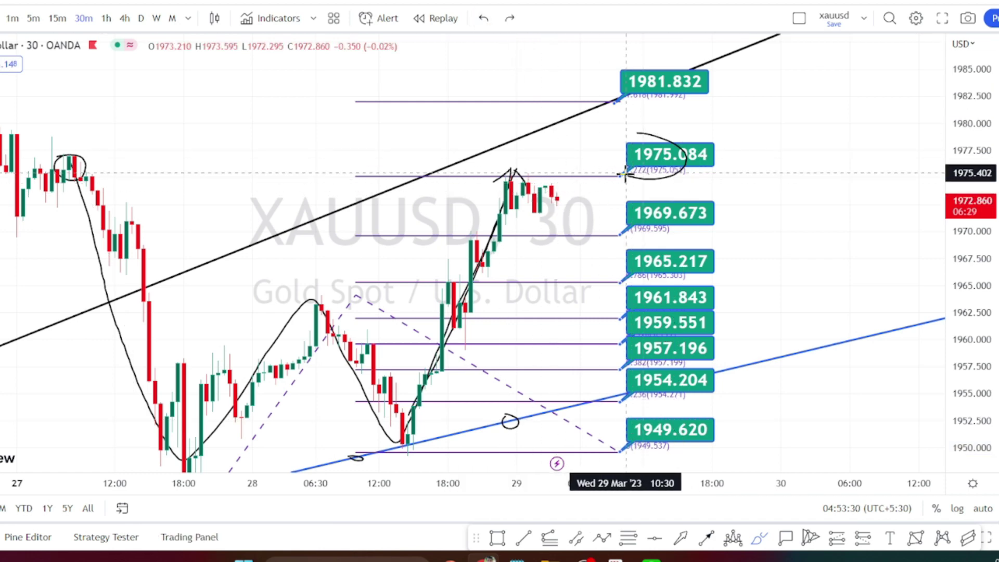
# - Circle the 1975.084 and 1981.832 labels and two points on the black trend line freehand
pyautogui.moveTo(620, 173); pyautogui.dragTo(622, 174)
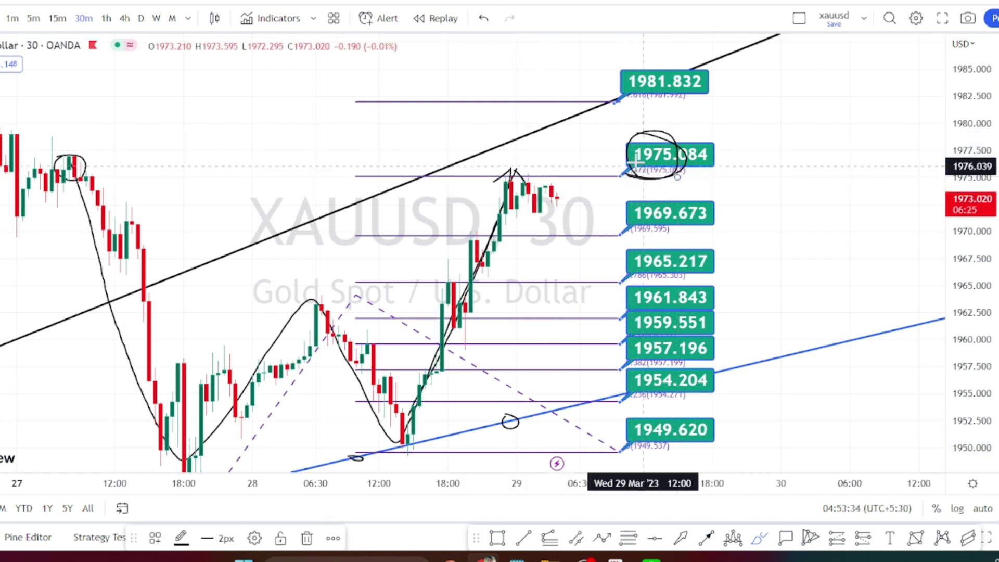
pyautogui.moveTo(616, 103)
pyautogui.mouseDown()
pyautogui.moveTo(663, 97)
pyautogui.moveTo(641, 71)
pyautogui.moveTo(621, 103)
pyautogui.mouseUp()
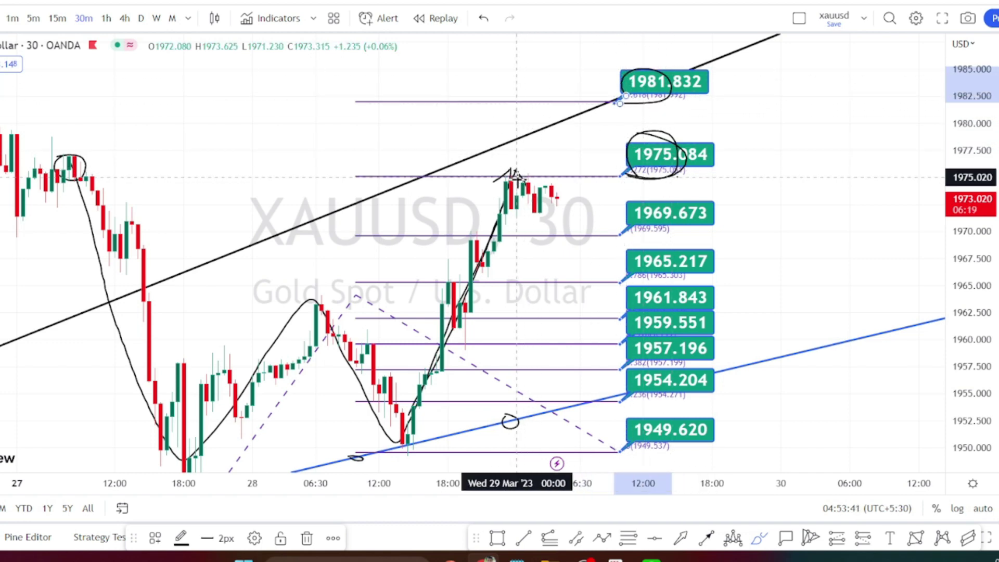
pyautogui.moveTo(508, 129)
pyautogui.mouseDown()
pyautogui.moveTo(540, 133)
pyautogui.moveTo(515, 138)
pyautogui.mouseUp()
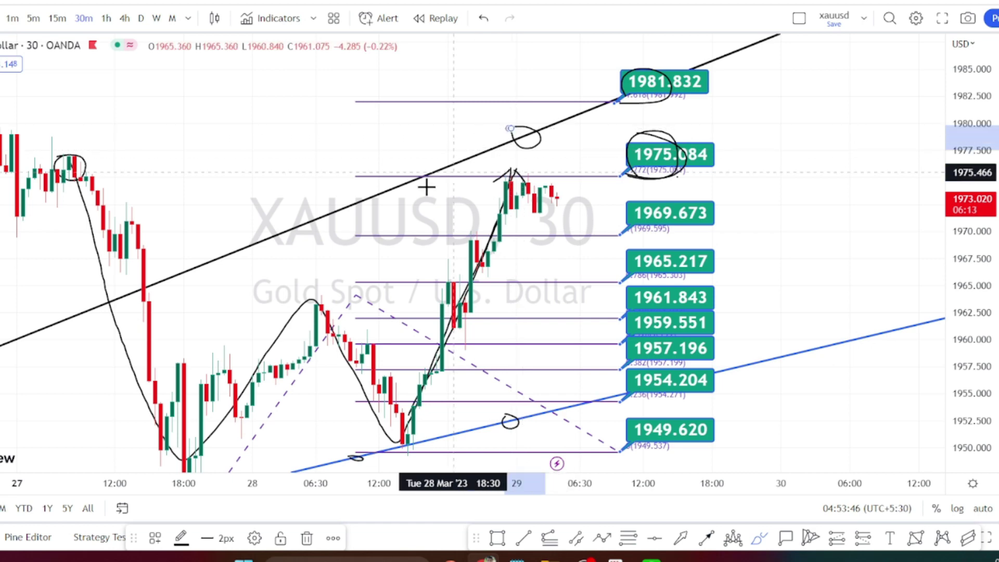
pyautogui.moveTo(374, 185)
pyautogui.mouseDown()
pyautogui.moveTo(396, 198)
pyautogui.moveTo(374, 186)
pyautogui.mouseUp()
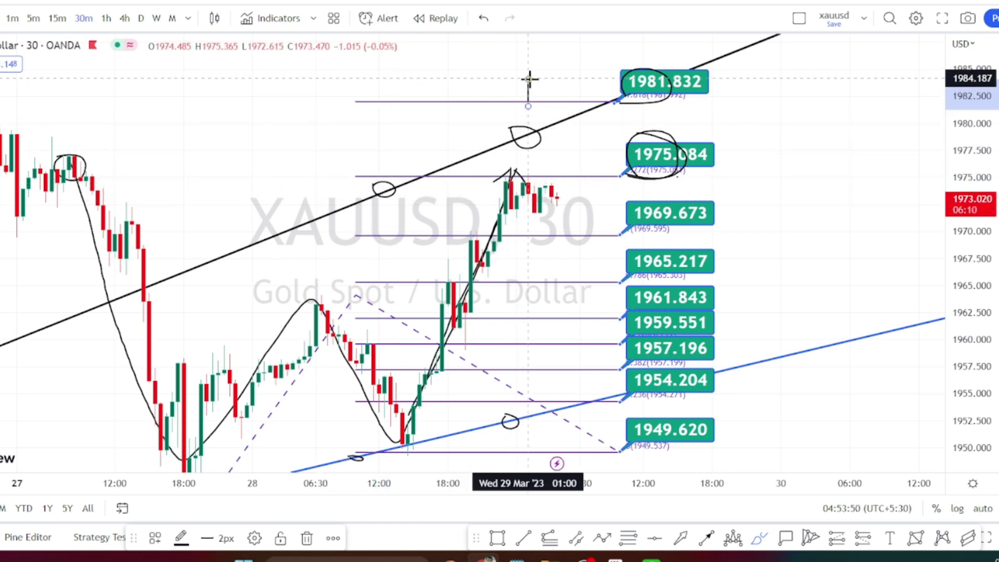
# - Sketch two circled upward arrows above the black trend line, and a downward stroke from that line toward the 1969.673 level
pyautogui.moveTo(528, 78)
pyautogui.mouseDown()
pyautogui.moveTo(506, 92)
pyautogui.moveTo(545, 89)
pyautogui.mouseUp()
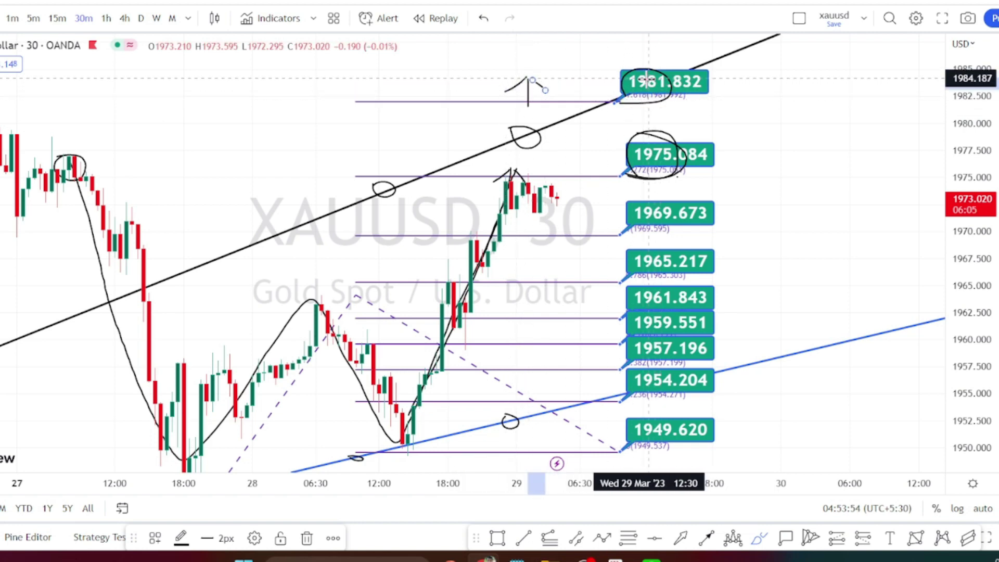
pyautogui.moveTo(546, 67)
pyautogui.mouseDown()
pyautogui.moveTo(523, 73)
pyautogui.moveTo(544, 103)
pyautogui.moveTo(546, 65)
pyautogui.mouseUp()
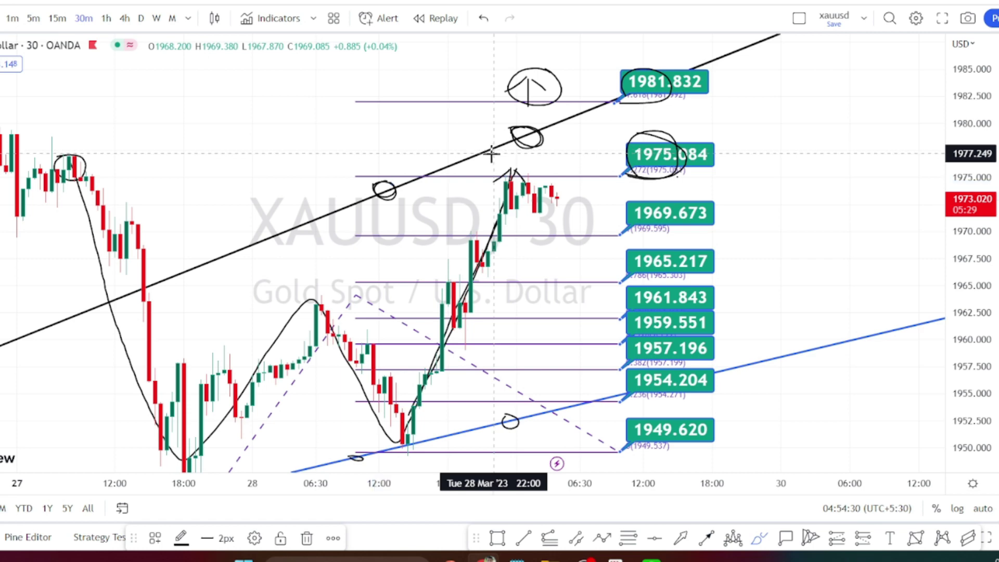
pyautogui.moveTo(489, 149)
pyautogui.mouseDown()
pyautogui.moveTo(484, 116)
pyautogui.moveTo(498, 104)
pyautogui.mouseUp()
pyautogui.moveTo(557, 125); pyautogui.dragTo(602, 213)
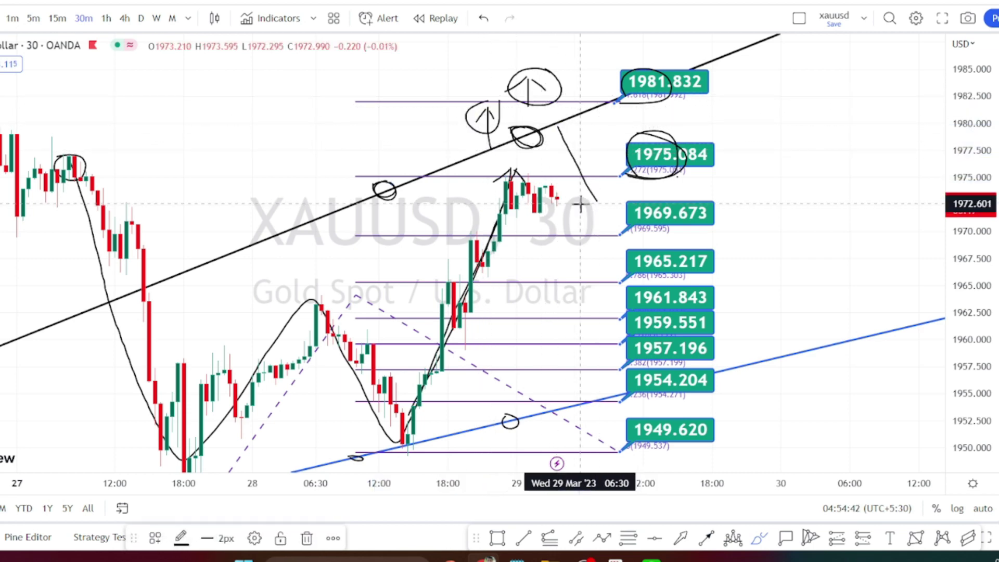
pyautogui.moveTo(606, 171)
pyautogui.mouseDown()
pyautogui.moveTo(577, 220)
pyautogui.moveTo(589, 165)
pyautogui.mouseUp()
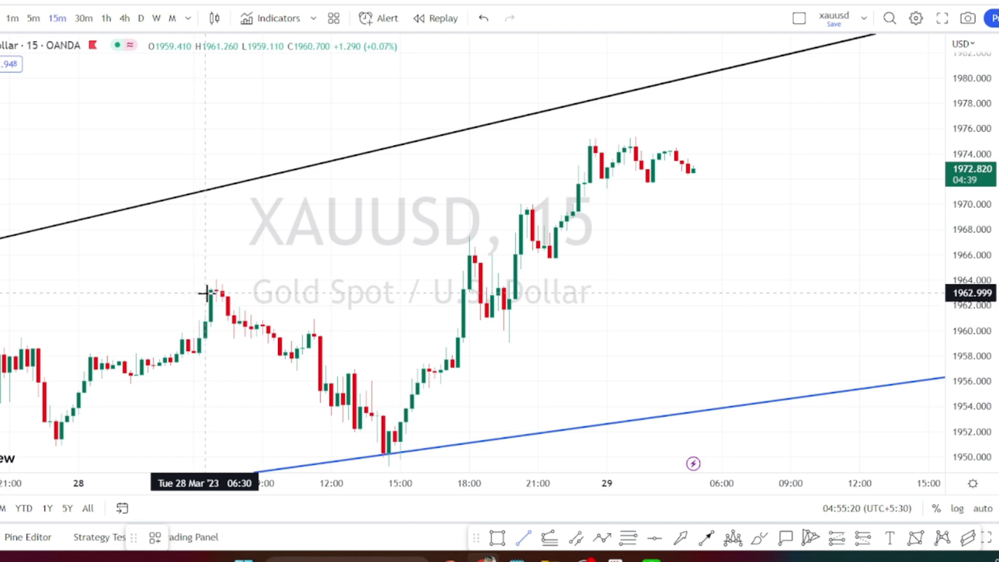
# - On the 15-minute chart, draw a trend line across the 28 March highs up to the black trend line
pyautogui.moveTo(207, 291)
pyautogui.mouseDown()
pyautogui.moveTo(631, 140)
pyautogui.moveTo(785, 54)
pyautogui.mouseUp()
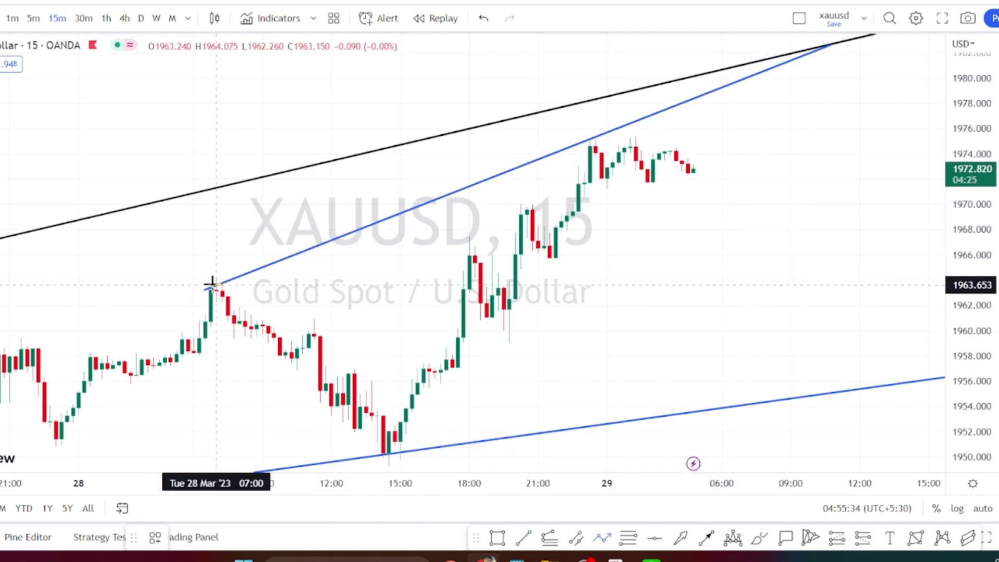
# - Trace a path from the early 28 March high down to the 14:15 low and up to the late high near 1975
pyautogui.moveTo(211, 284)
pyautogui.mouseDown()
pyautogui.moveTo(296, 335)
pyautogui.moveTo(401, 467)
pyautogui.moveTo(385, 457)
pyautogui.moveTo(413, 442)
pyautogui.moveTo(486, 445)
pyautogui.moveTo(614, 419)
pyautogui.moveTo(382, 453)
pyautogui.mouseUp()
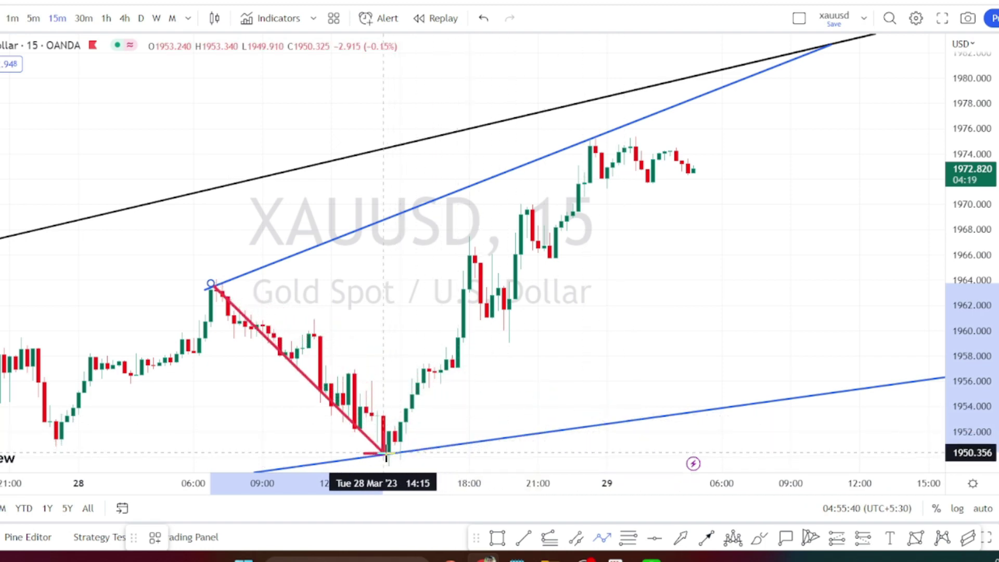
pyautogui.click(384, 453)
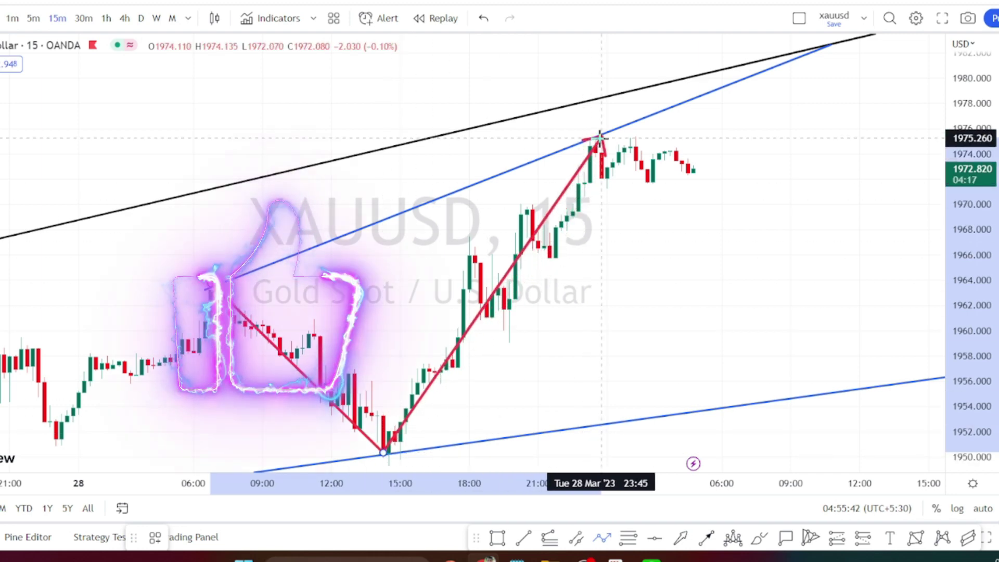
pyautogui.press('Escape')
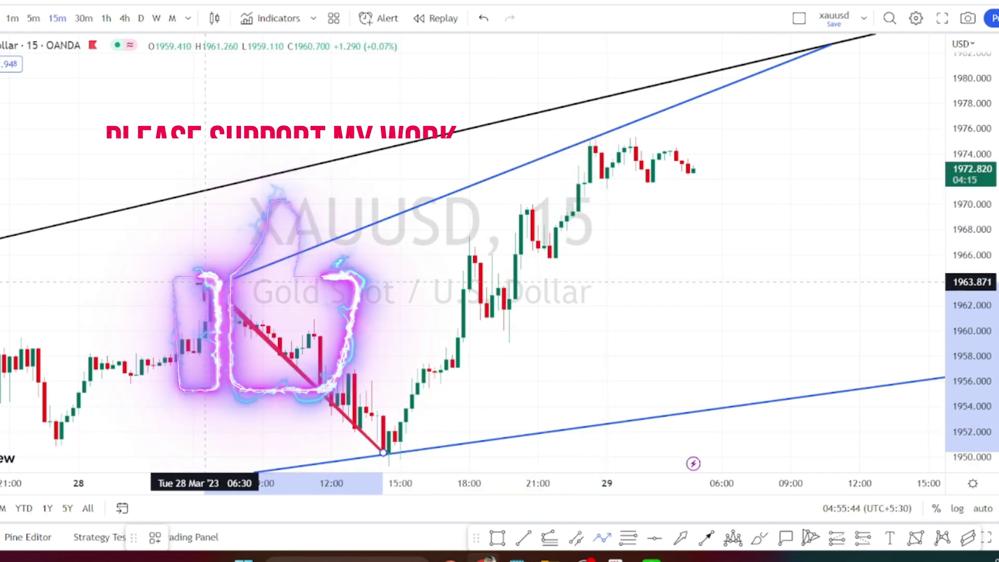
pyautogui.click(591, 139)
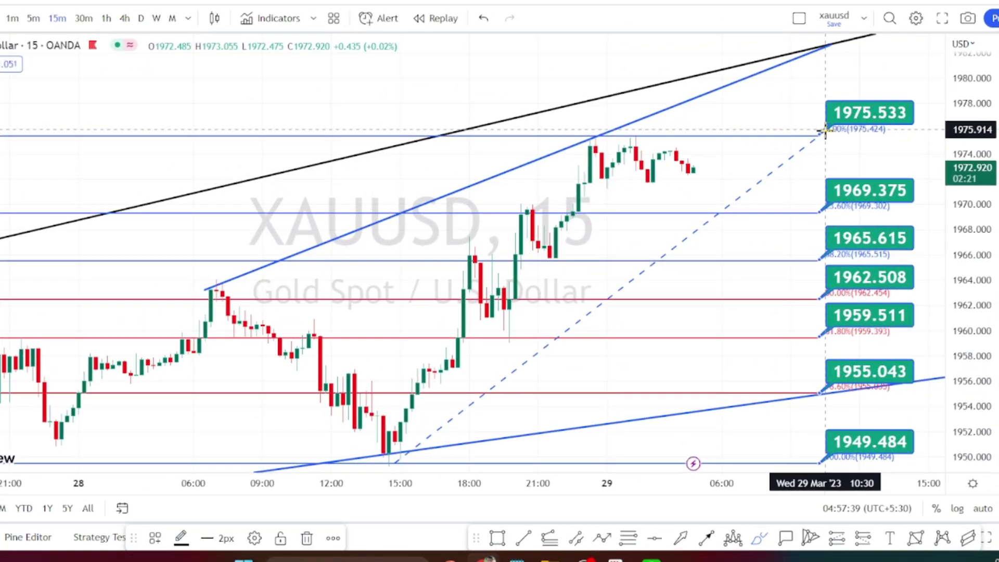
# - Circle the 1975.533 and 1969.375 labels freehand, and sketch an arrow from the latest candle down through the 1969.375 level
pyautogui.moveTo(864, 131)
pyautogui.mouseDown()
pyautogui.moveTo(879, 107)
pyautogui.moveTo(819, 121)
pyautogui.mouseUp()
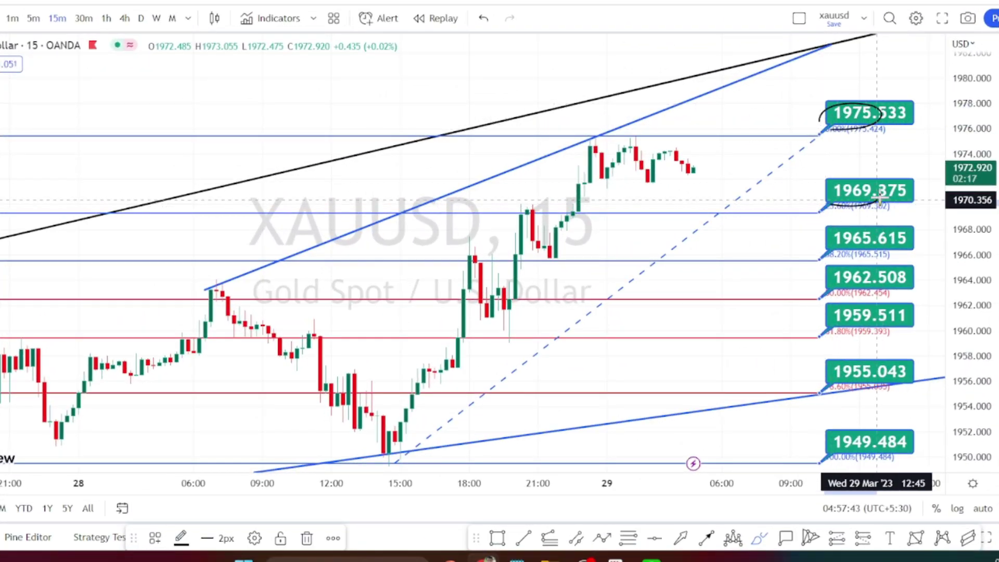
pyautogui.moveTo(879, 197); pyautogui.dragTo(820, 192)
pyautogui.moveTo(687, 165)
pyautogui.mouseDown()
pyautogui.moveTo(719, 230)
pyautogui.moveTo(727, 208)
pyautogui.mouseUp()
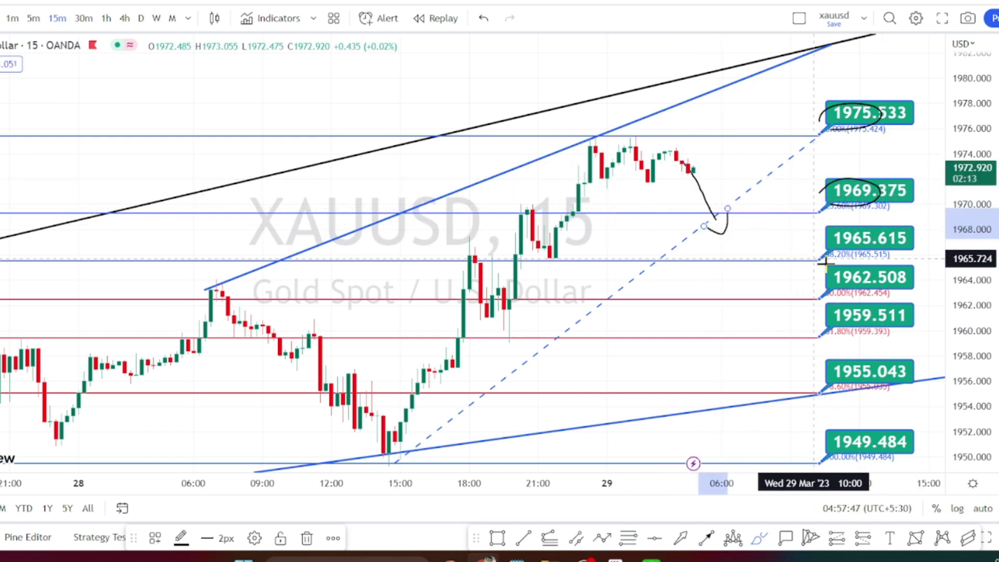
# - Circle the 1965.615, 1962.508, 1959.511, 1955.043 and 1949.484 labels freehand
pyautogui.click(835, 258)
pyautogui.moveTo(876, 255); pyautogui.dragTo(824, 229)
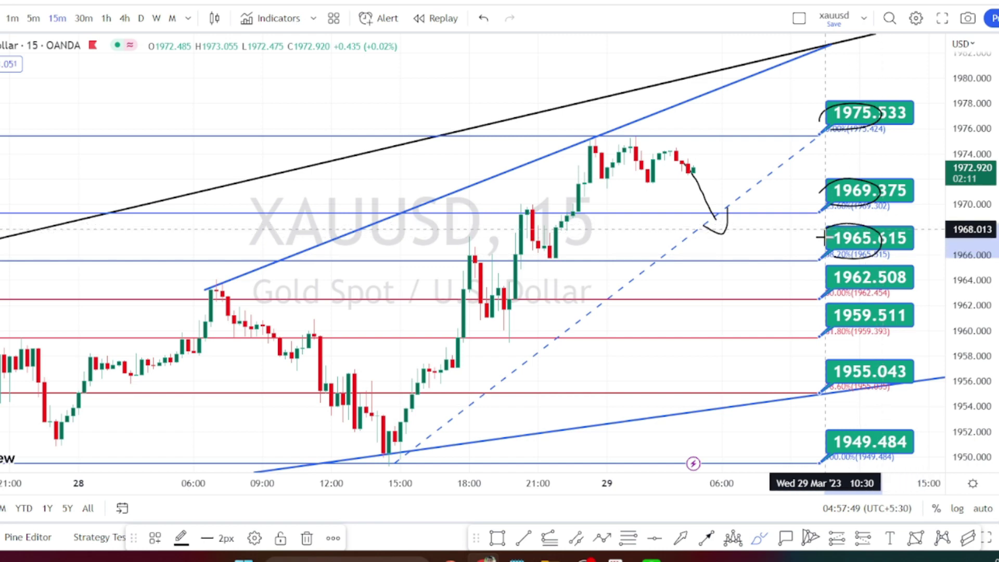
pyautogui.moveTo(821, 295); pyautogui.dragTo(819, 273)
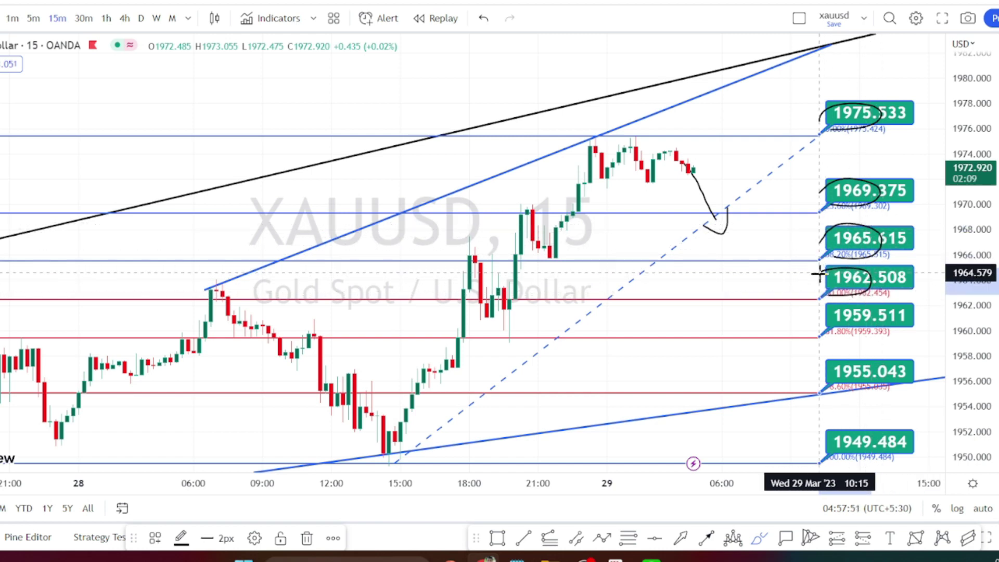
pyautogui.moveTo(820, 346)
pyautogui.mouseDown()
pyautogui.moveTo(879, 337)
pyautogui.moveTo(821, 313)
pyautogui.mouseUp()
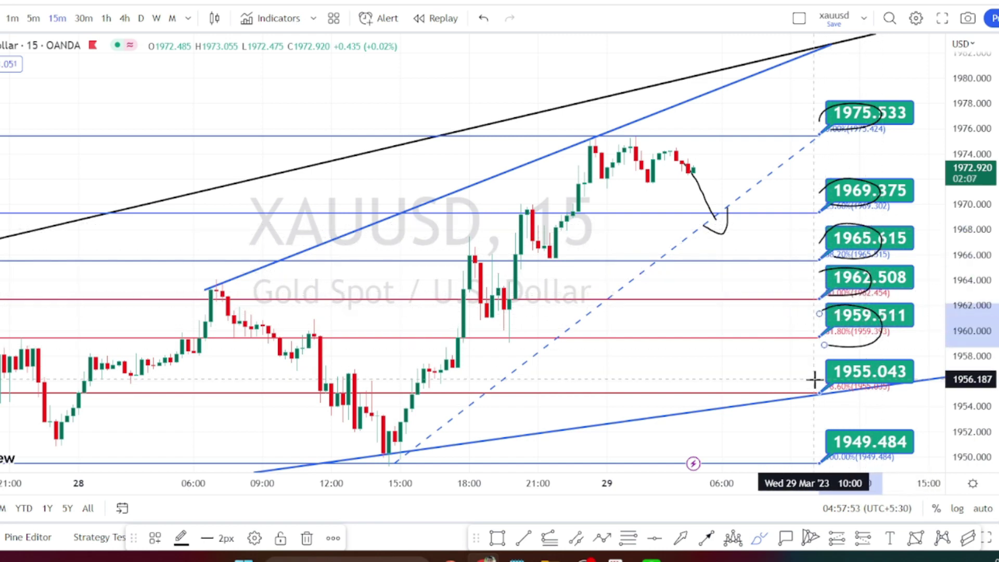
pyautogui.moveTo(815, 382)
pyautogui.mouseDown()
pyautogui.moveTo(848, 390)
pyautogui.moveTo(844, 353)
pyautogui.mouseUp()
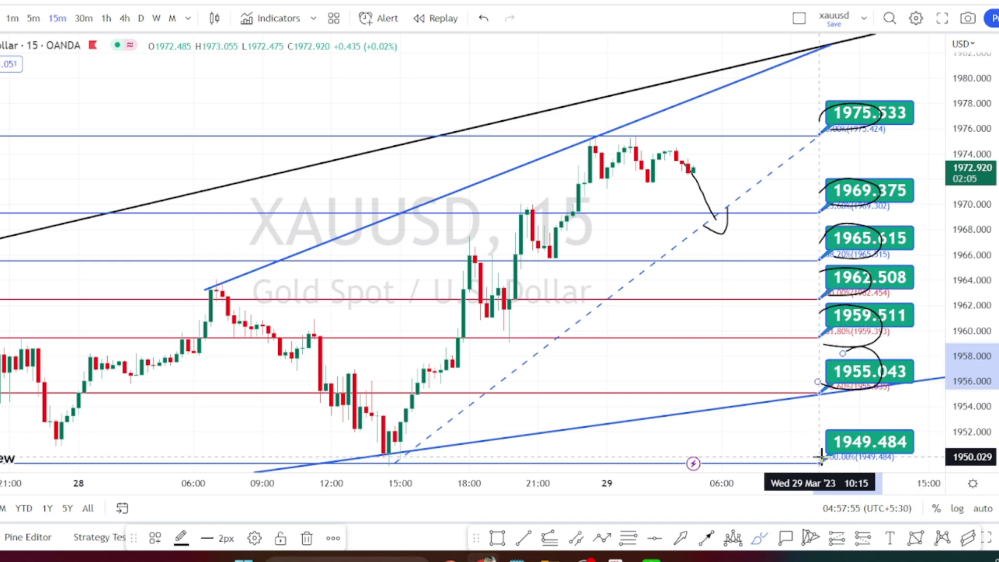
pyautogui.moveTo(820, 458)
pyautogui.mouseDown()
pyautogui.moveTo(892, 450)
pyautogui.moveTo(836, 431)
pyautogui.mouseUp()
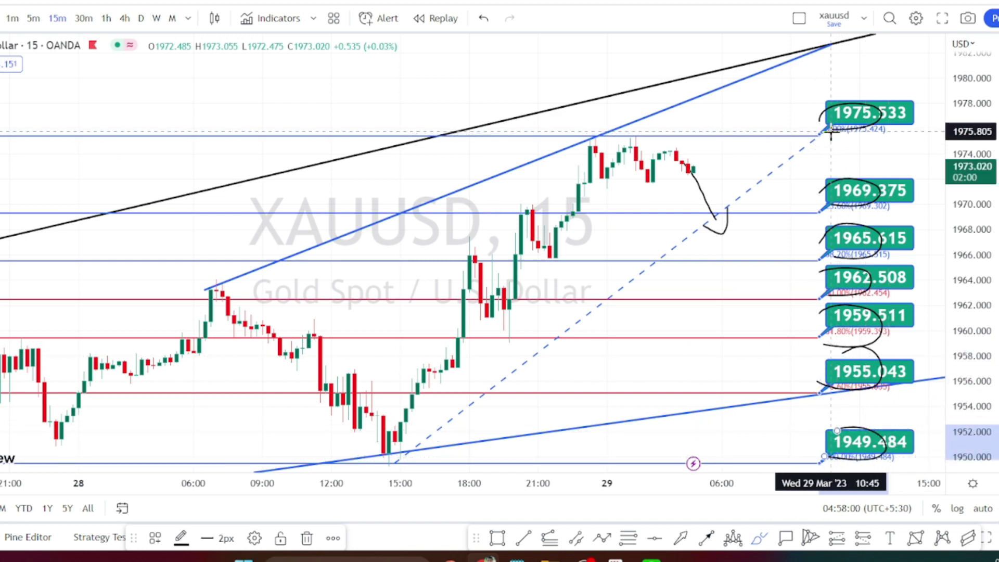
# - Circle the 1975.533 label again, trace the latest swings, and sketch a circled arrow up to the upper blue trend line
pyautogui.press('Escape')
pyautogui.click(873, 131)
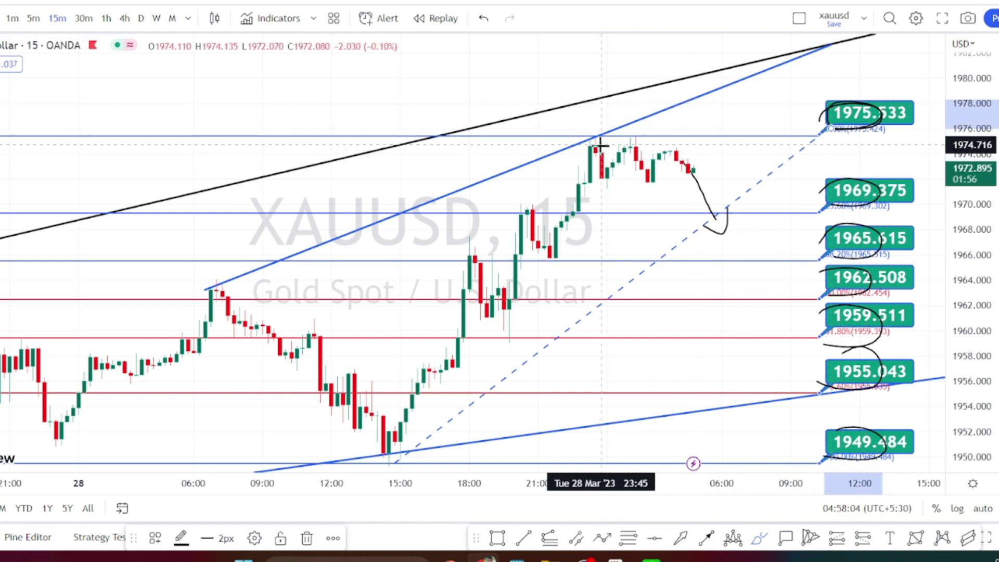
pyautogui.moveTo(601, 148)
pyautogui.mouseDown()
pyautogui.moveTo(630, 144)
pyautogui.moveTo(646, 183)
pyautogui.moveTo(674, 151)
pyautogui.moveTo(696, 171)
pyautogui.moveTo(711, 95)
pyautogui.moveTo(685, 112)
pyautogui.moveTo(703, 95)
pyautogui.moveTo(729, 102)
pyautogui.moveTo(720, 125)
pyautogui.moveTo(723, 86)
pyautogui.mouseUp()
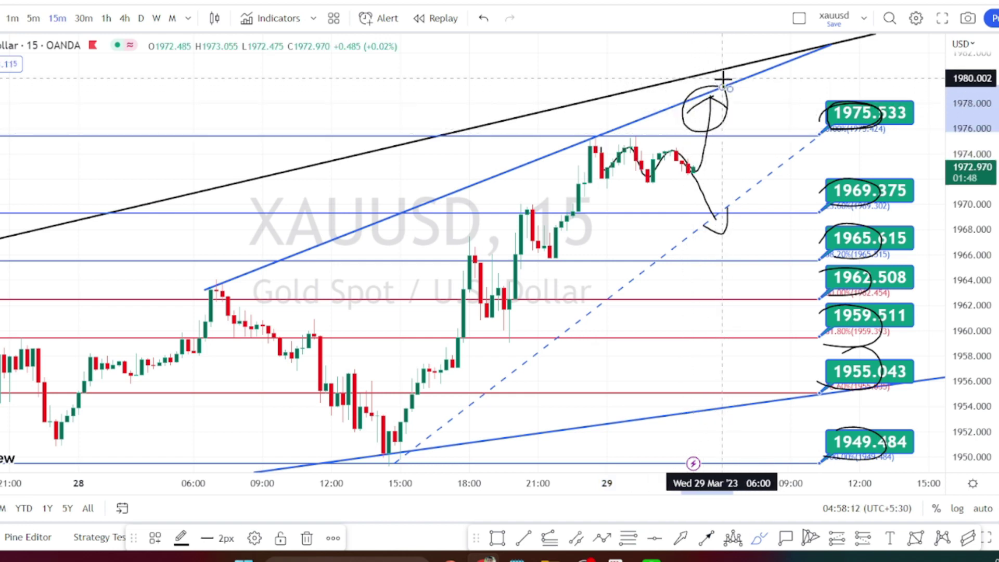